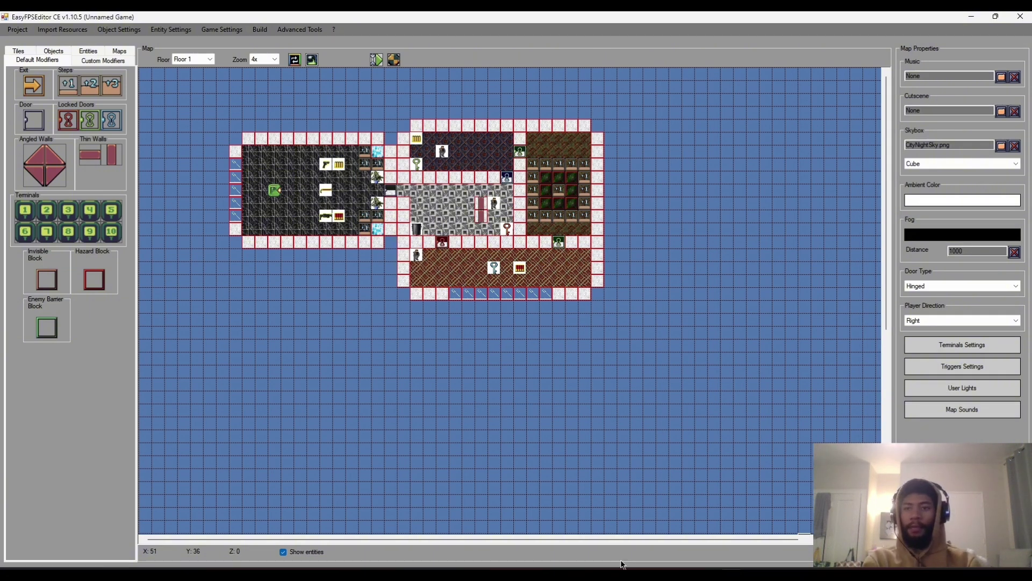
# Open the System Resources Importer and look through its list of replaceable images, fonts and HUD sprites
pyautogui.click(71, 30)
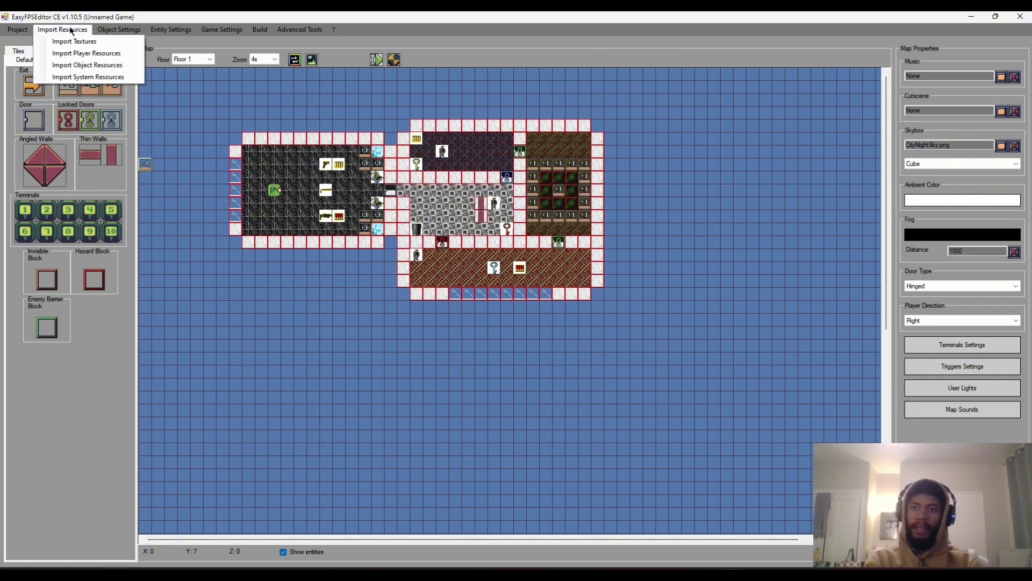
pyautogui.click(78, 78)
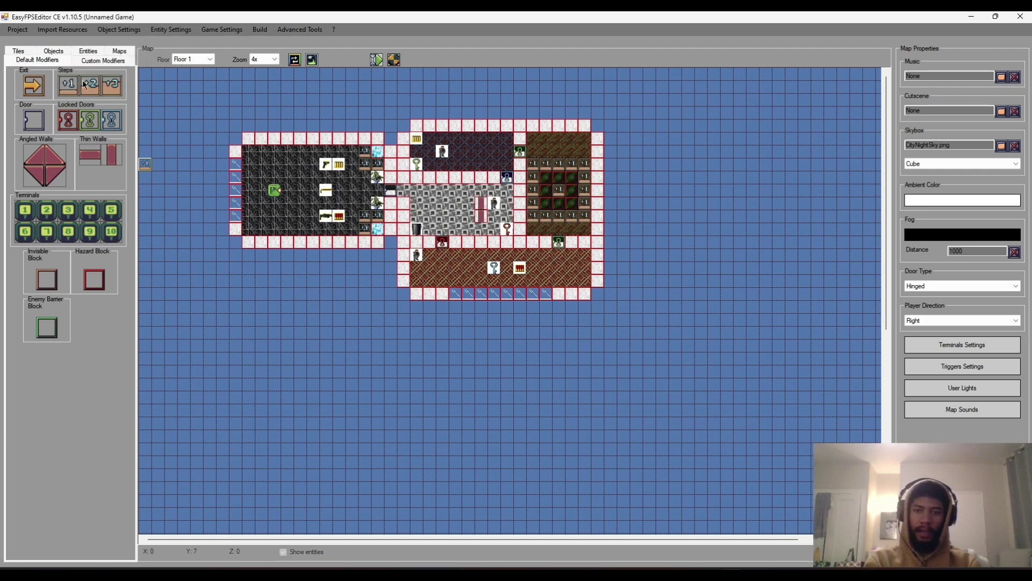
pyautogui.scroll(-3, 442, 253)
pyautogui.scroll(4, 433, 315)
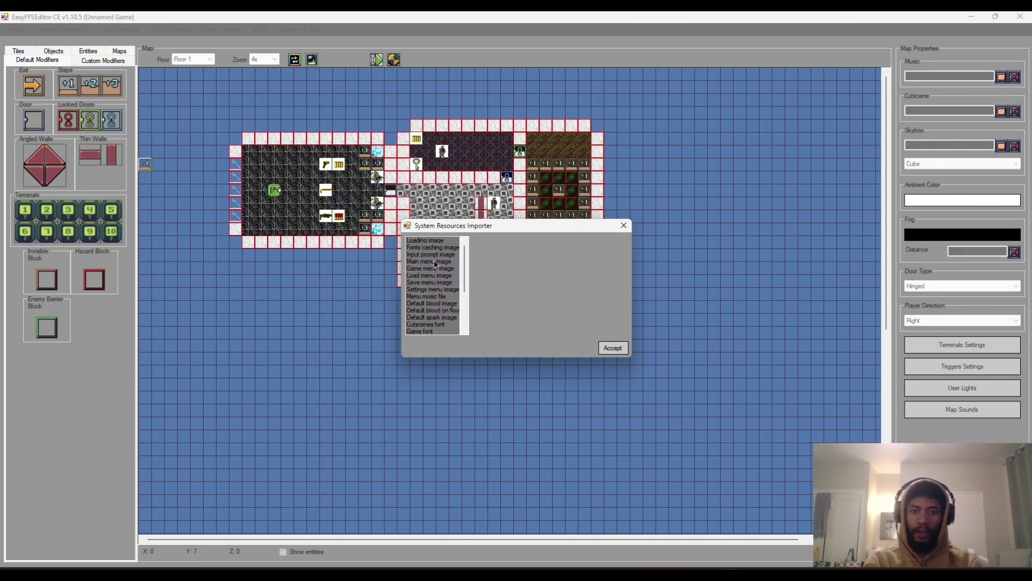
pyautogui.scroll(-1, 434, 272)
pyautogui.scroll(-3, 436, 277)
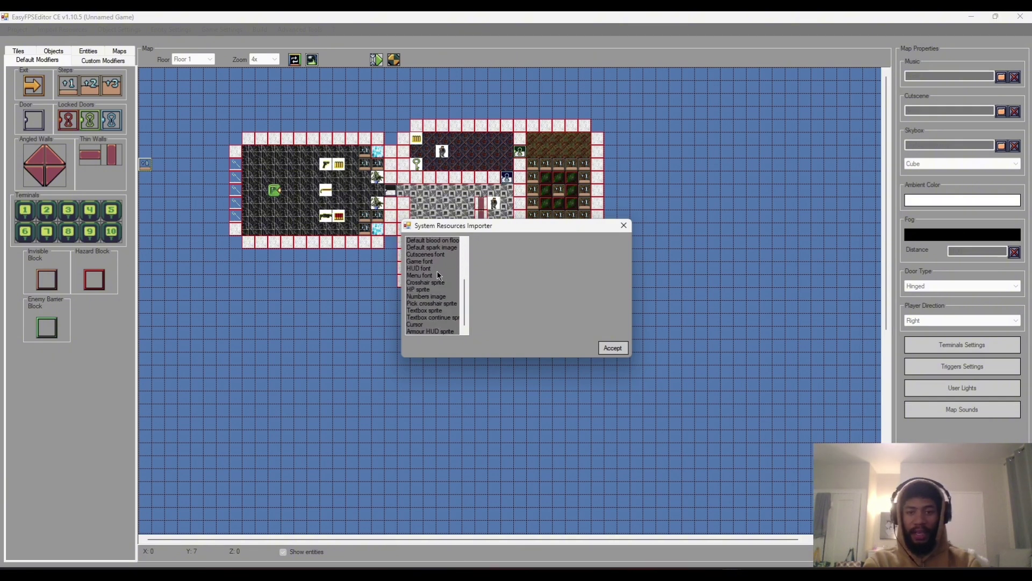
pyautogui.scroll(3, 436, 302)
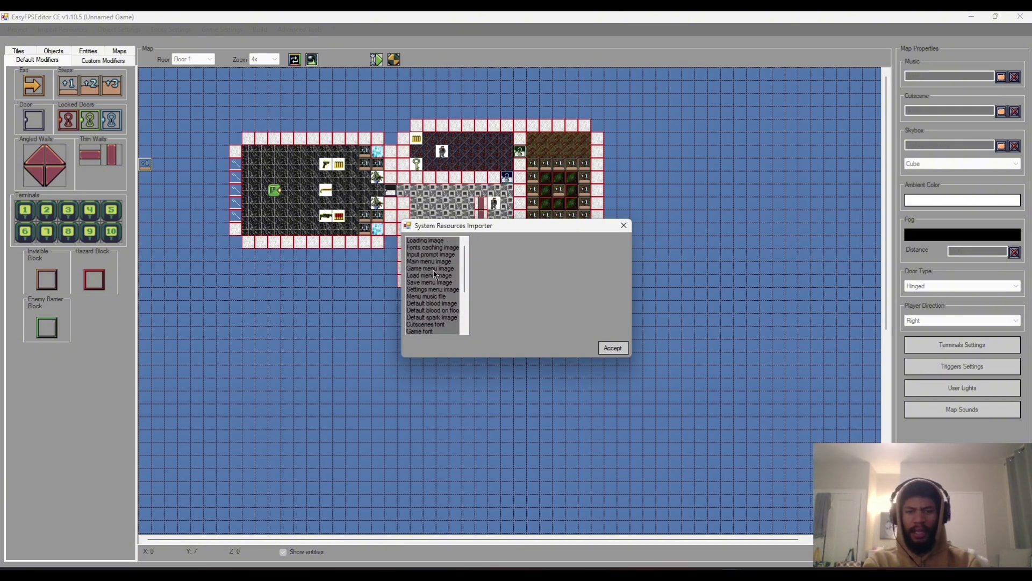
pyautogui.scroll(-3, 430, 264)
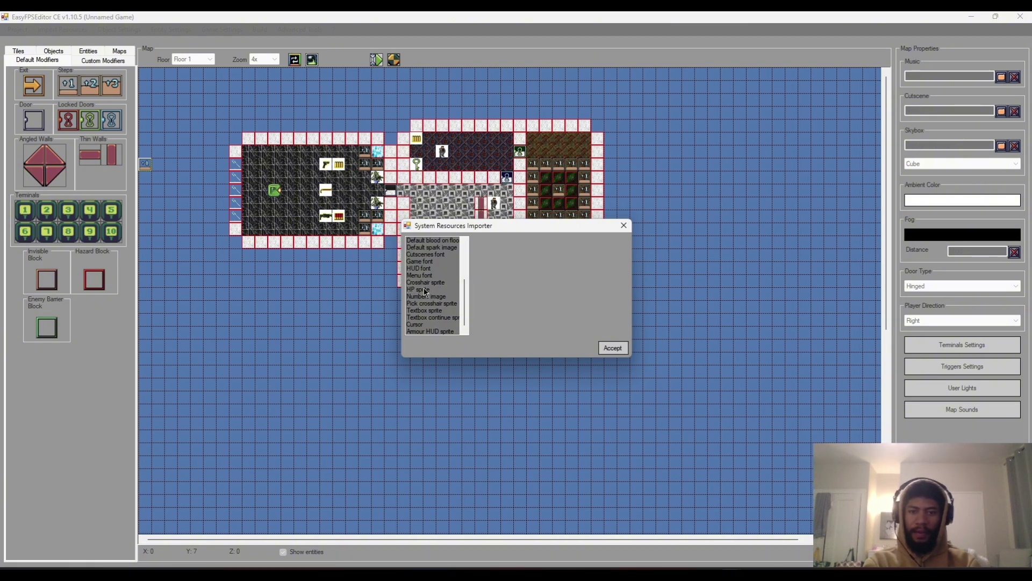
pyautogui.scroll(1, 437, 296)
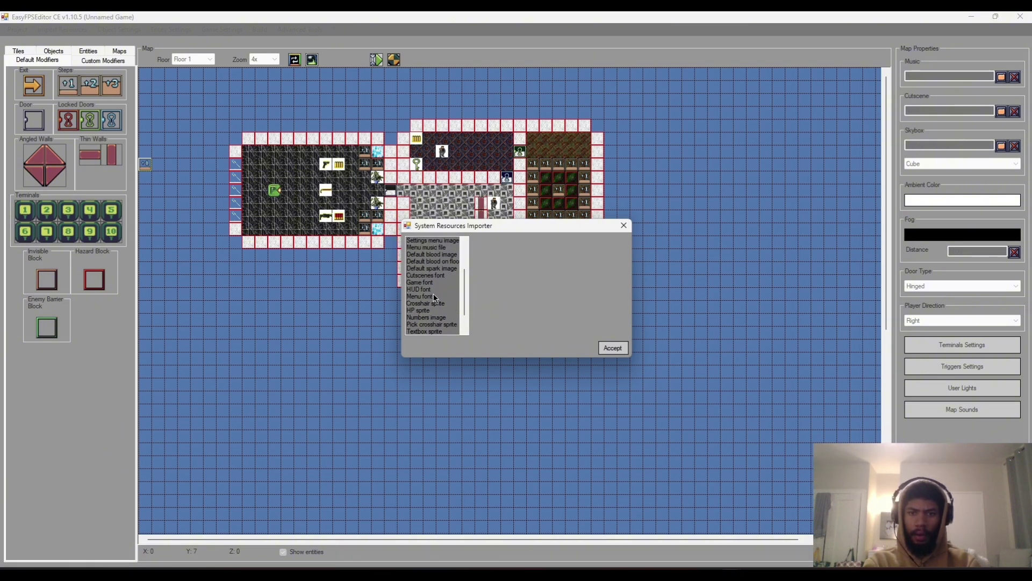
pyautogui.scroll(3, 435, 292)
pyautogui.scroll(1, 433, 292)
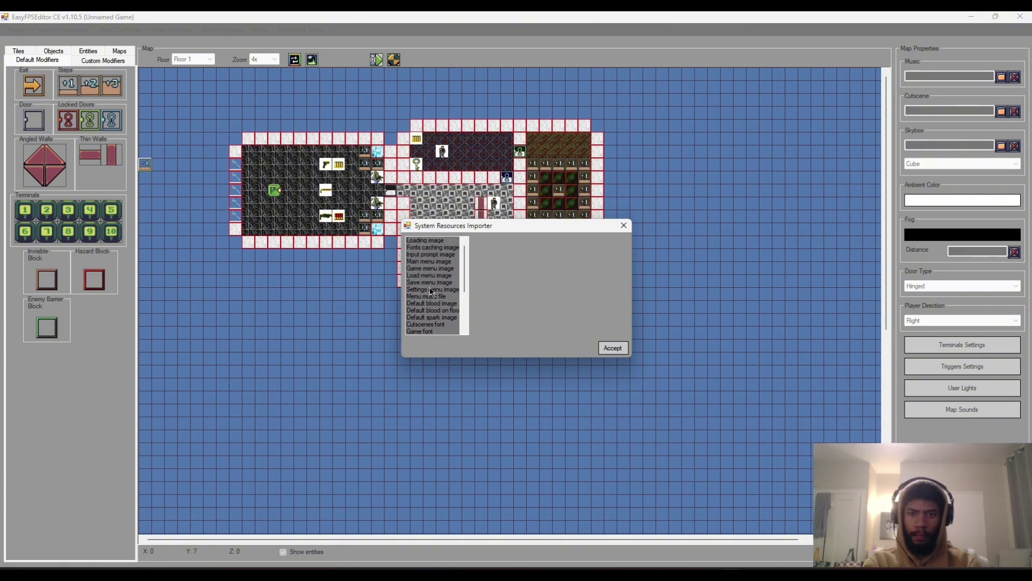
pyautogui.scroll(-2, 438, 253)
pyautogui.scroll(-3, 438, 256)
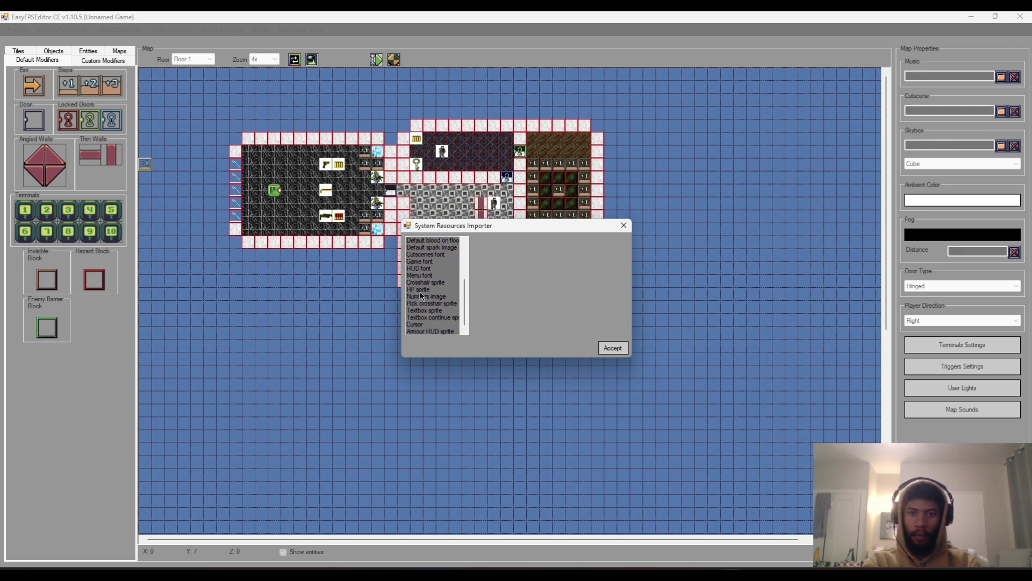
# Import HP_HUD.png from the HUD folder in Downloads > assets > assets as the HP sprite, showing the files as thumbnails
pyautogui.click(430, 289)
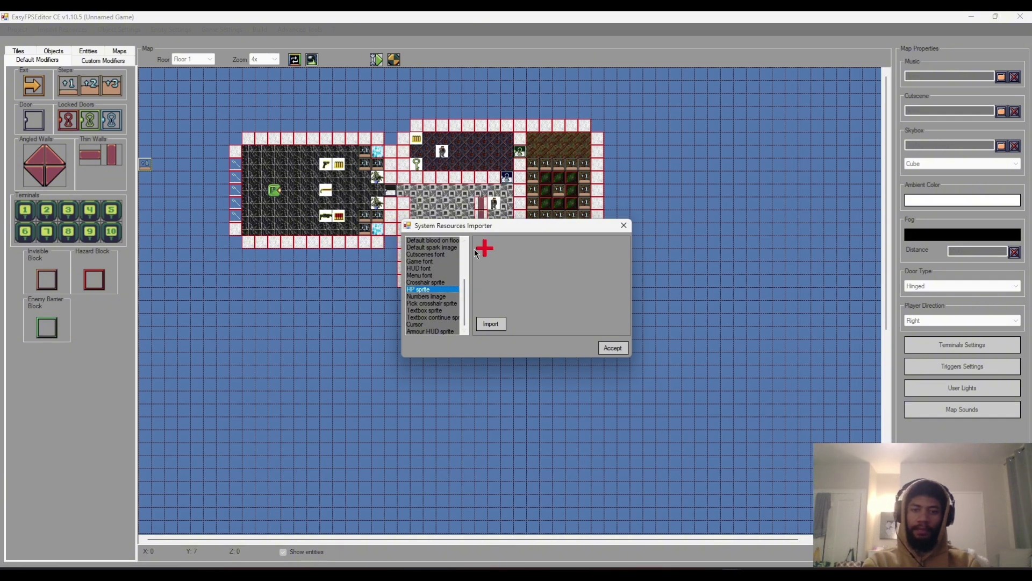
pyautogui.click(491, 324)
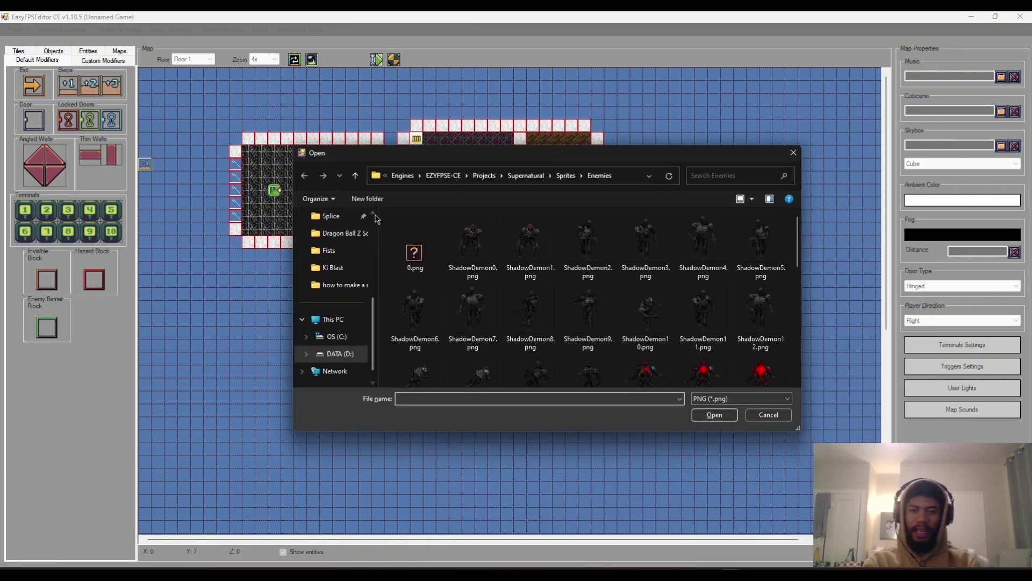
pyautogui.scroll(5, 349, 301)
pyautogui.click(337, 307)
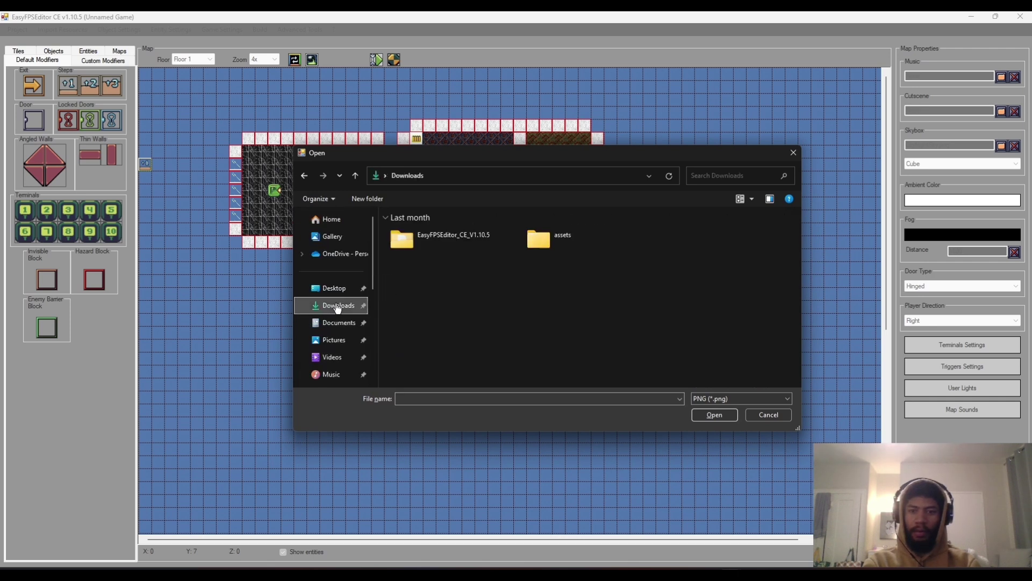
pyautogui.doubleClick(563, 245)
pyautogui.doubleClick(415, 247)
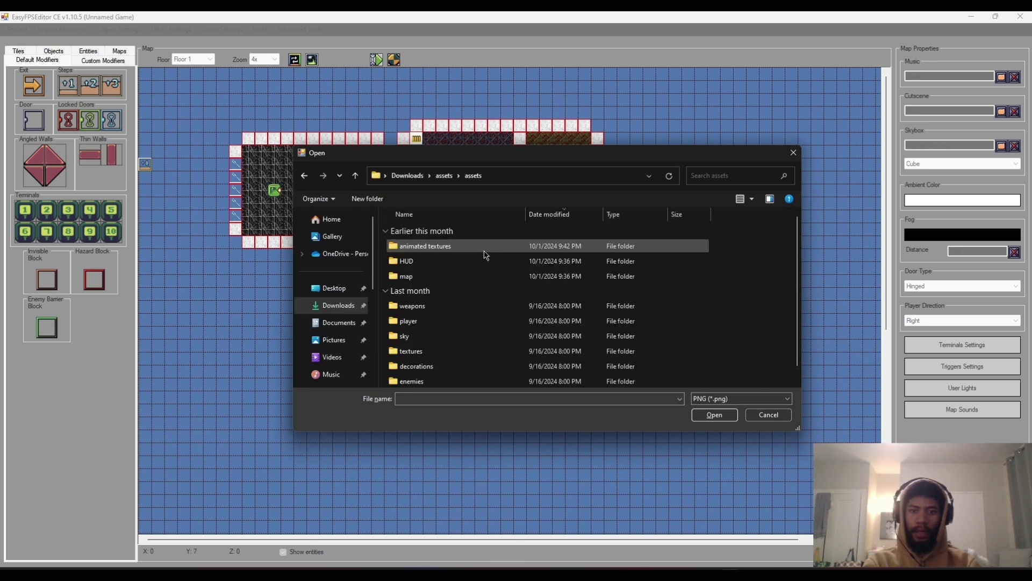
pyautogui.click(413, 263)
pyautogui.doubleClick(413, 264)
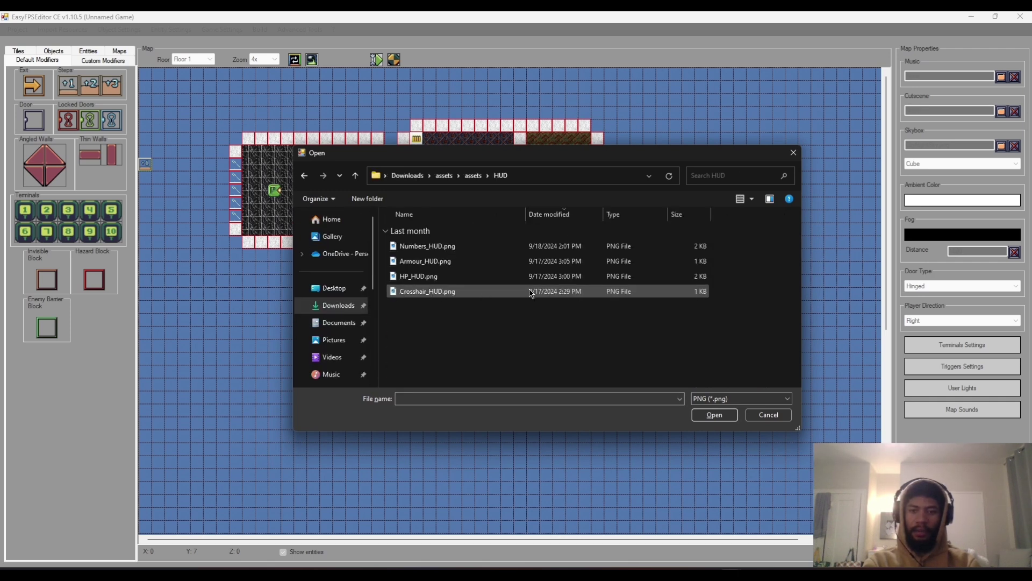
pyautogui.click(751, 199)
pyautogui.click(811, 142)
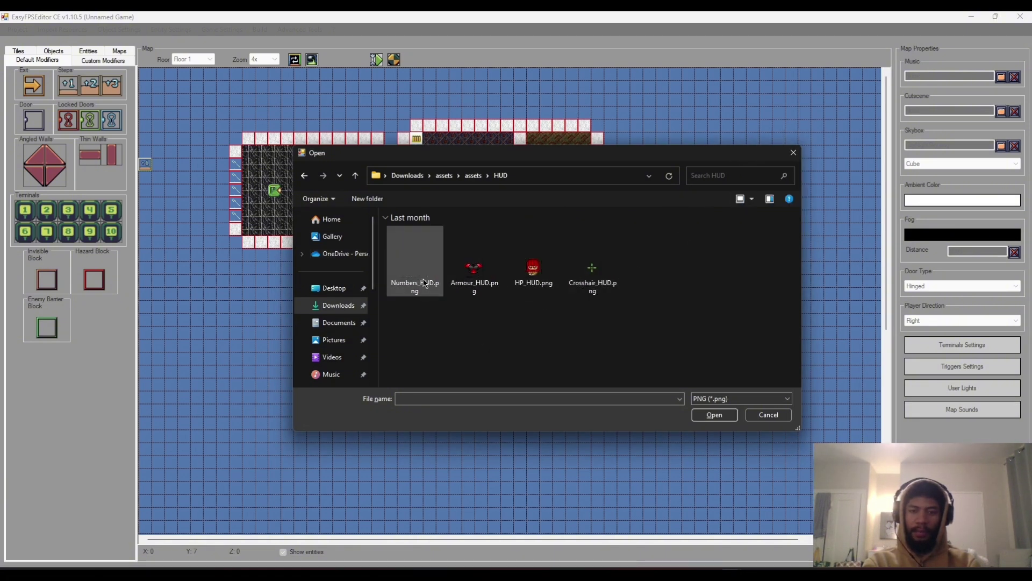
pyautogui.doubleClick(531, 272)
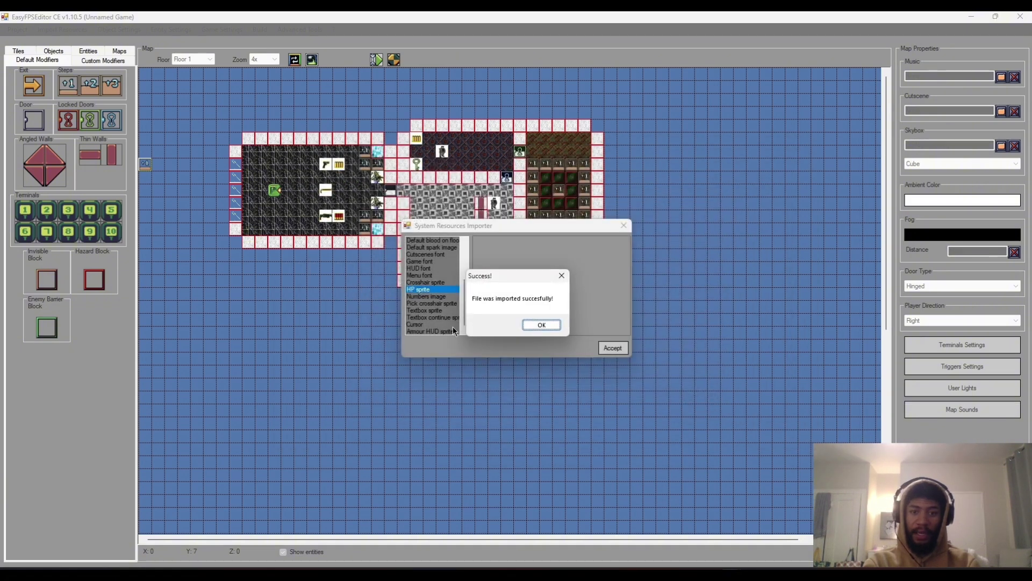
pyautogui.click(543, 326)
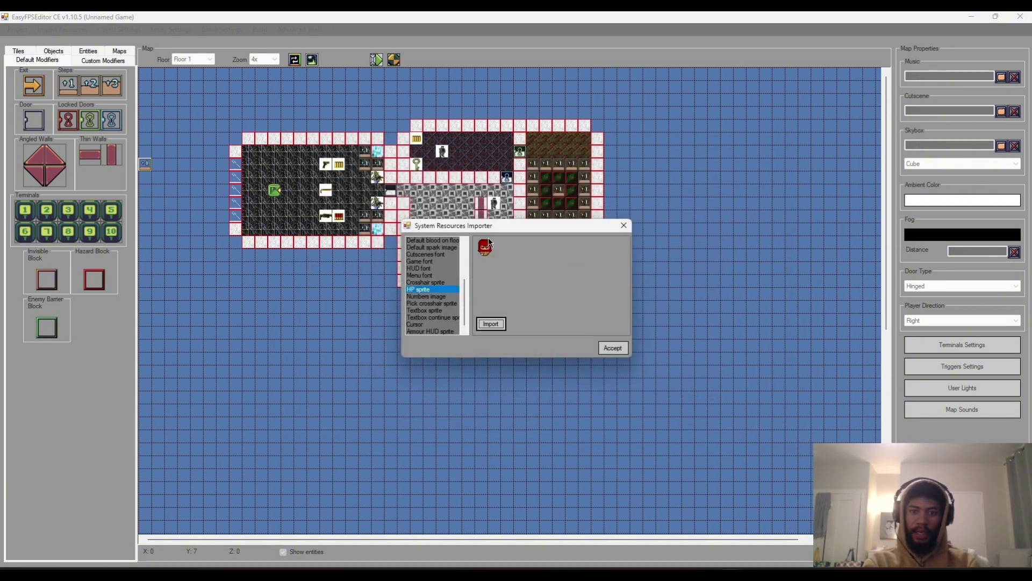
# Import Numbers_HUD.png from the HUD folder as the numbers image
pyautogui.scroll(3, 435, 288)
pyautogui.scroll(-3, 434, 274)
pyautogui.scroll(-1, 433, 262)
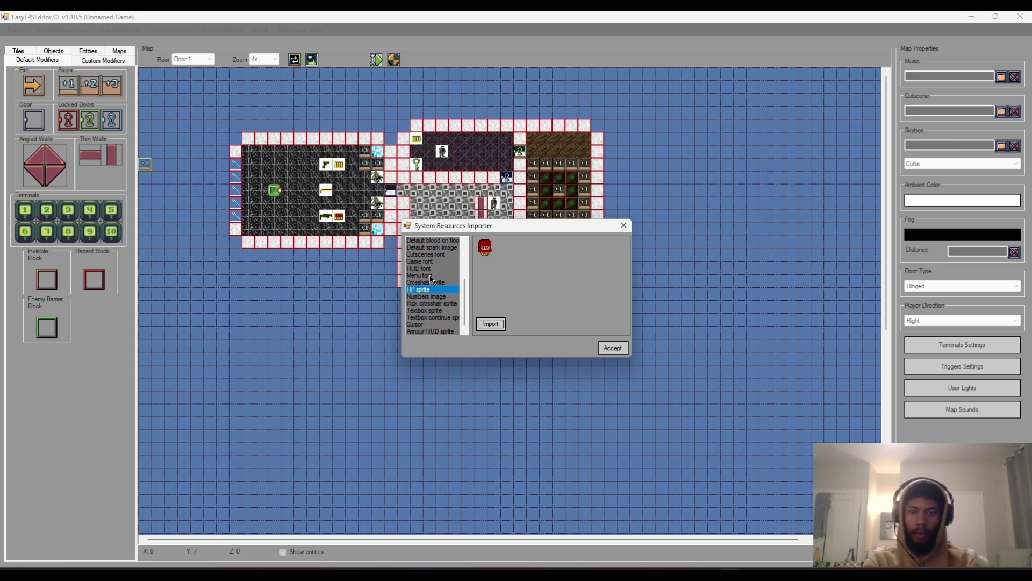
pyautogui.click(432, 297)
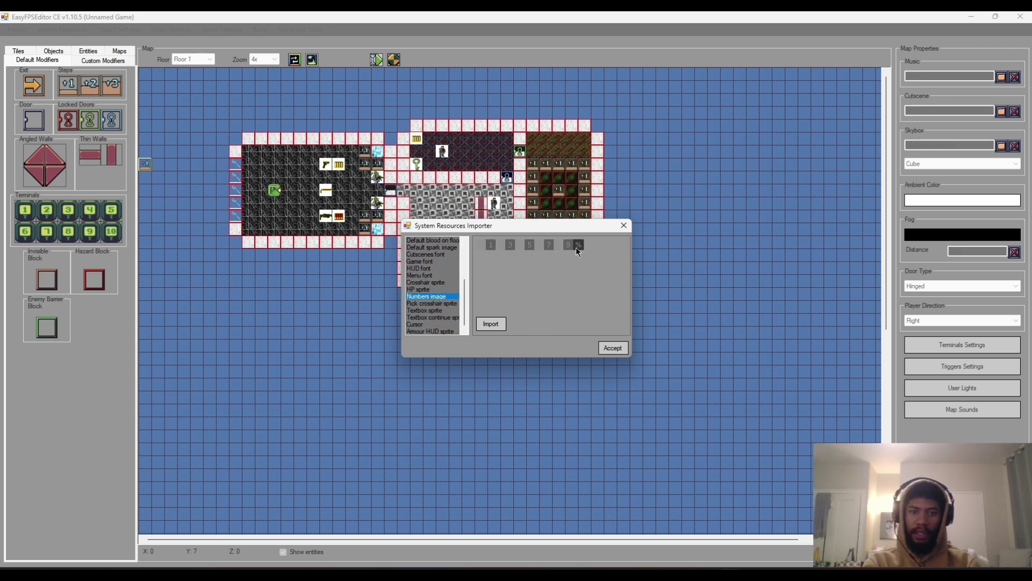
pyautogui.click(491, 324)
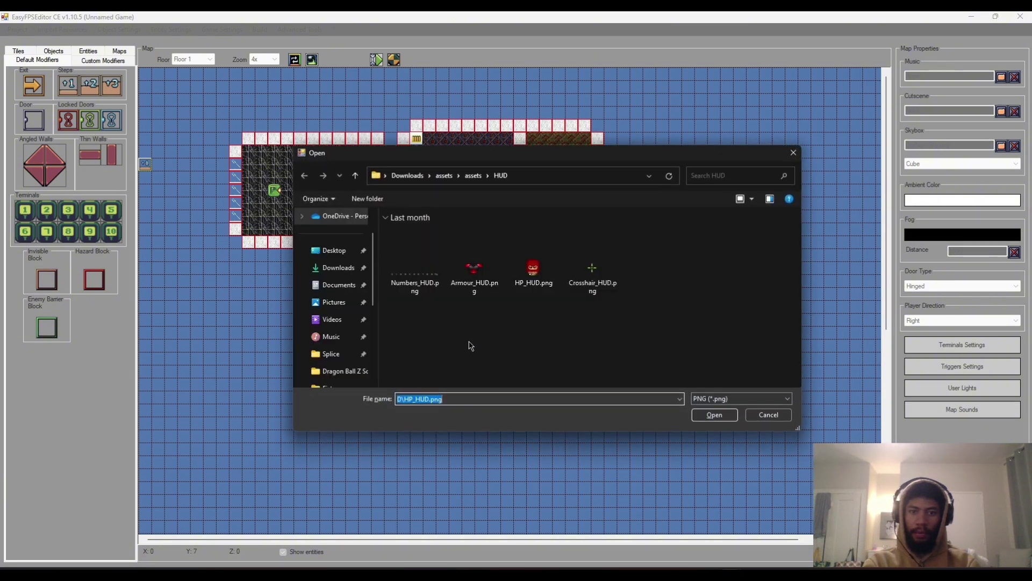
pyautogui.doubleClick(427, 274)
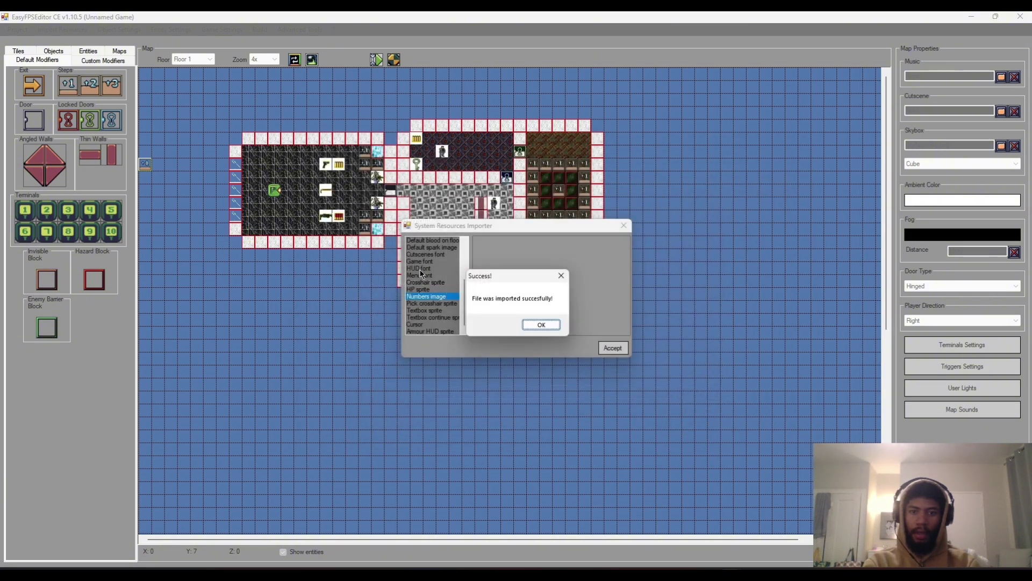
pyautogui.click(554, 326)
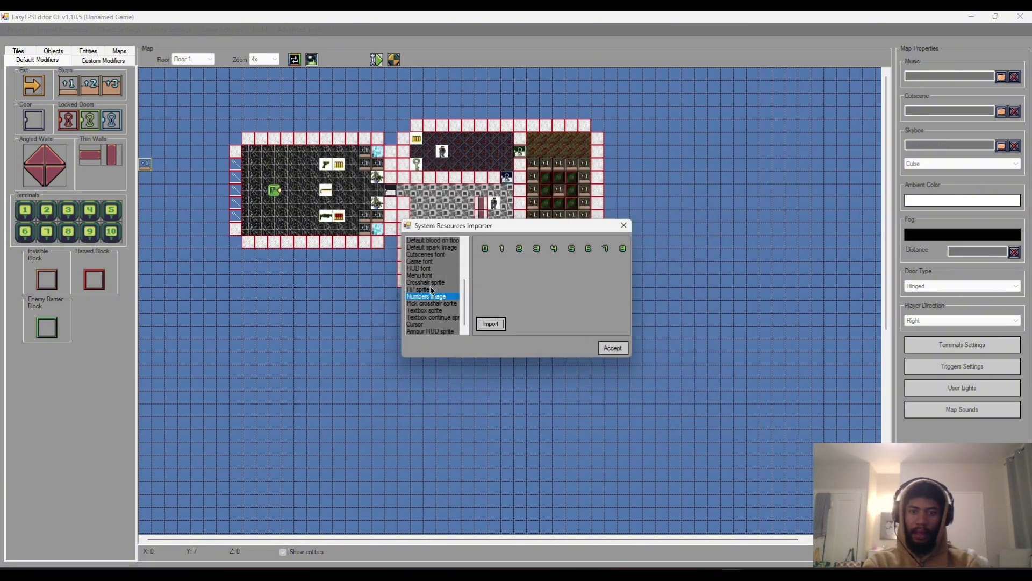
# Replace the armour HUD sprite with Armour_HUD.png from the HUD folder
pyautogui.click(426, 324)
pyautogui.click(424, 330)
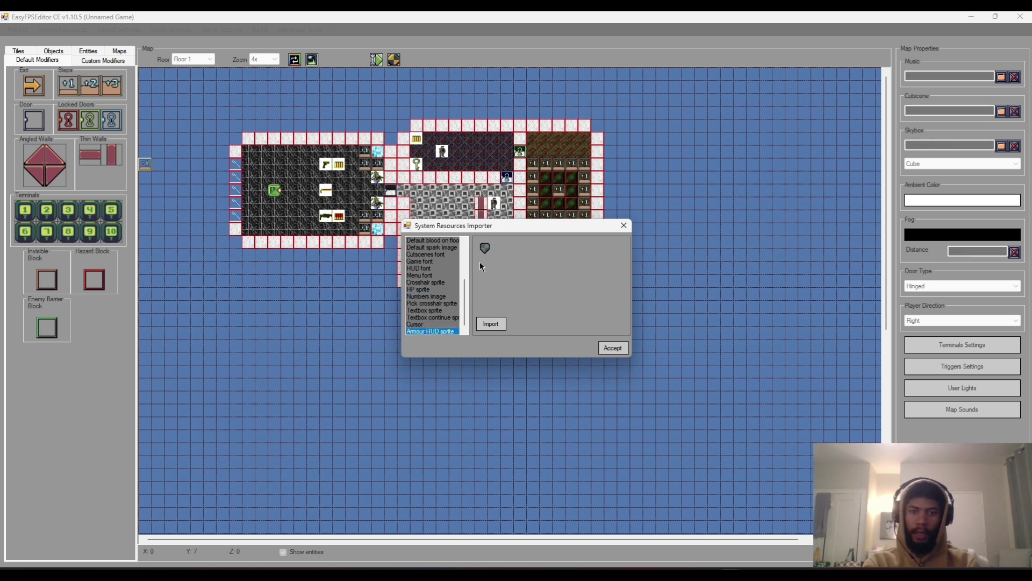
pyautogui.click(491, 324)
pyautogui.doubleClick(474, 272)
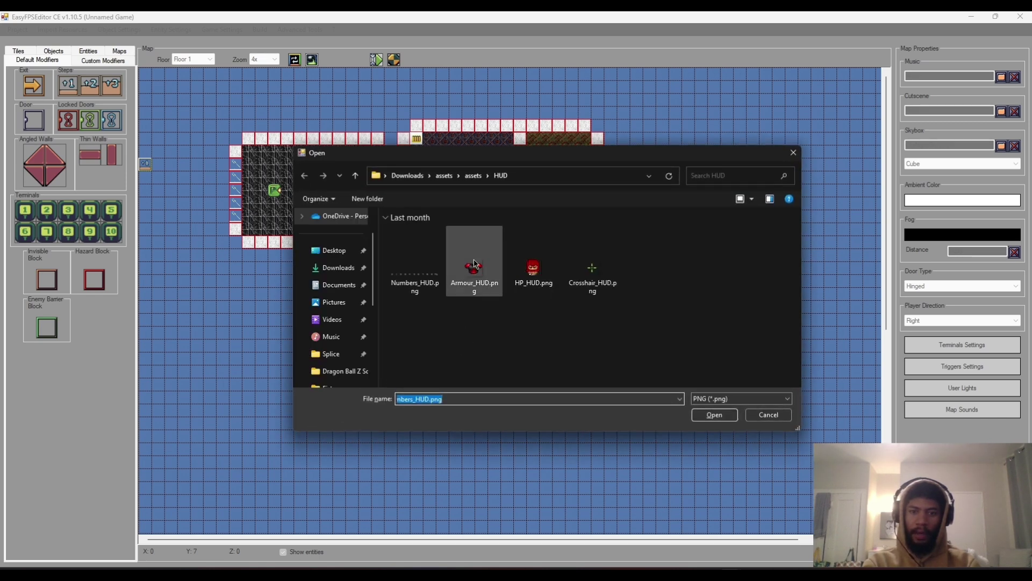
pyautogui.click(541, 326)
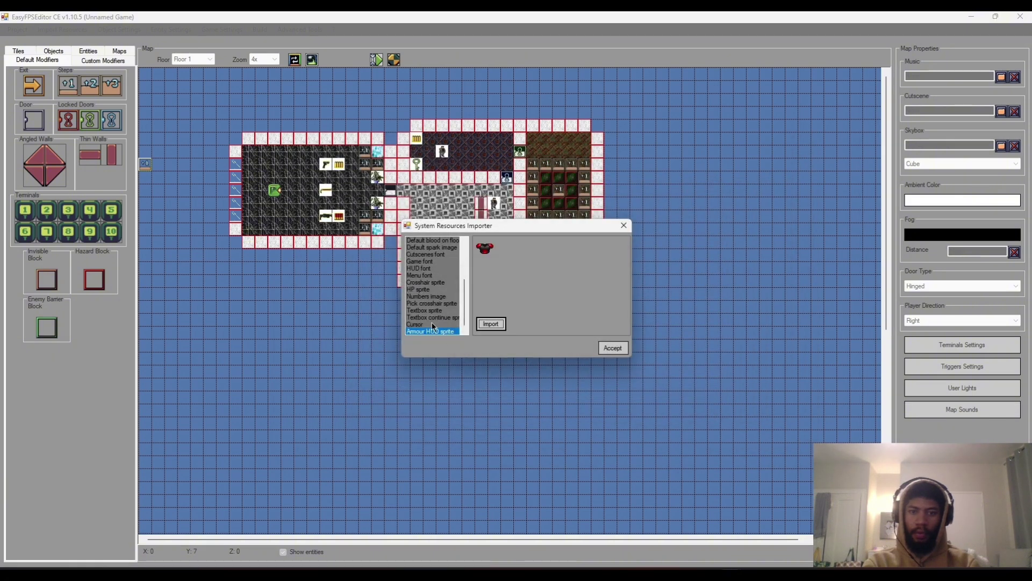
# Import Crosshair_HUD.png from the HUD folder as the crosshair sprite
pyautogui.scroll(4, 431, 318)
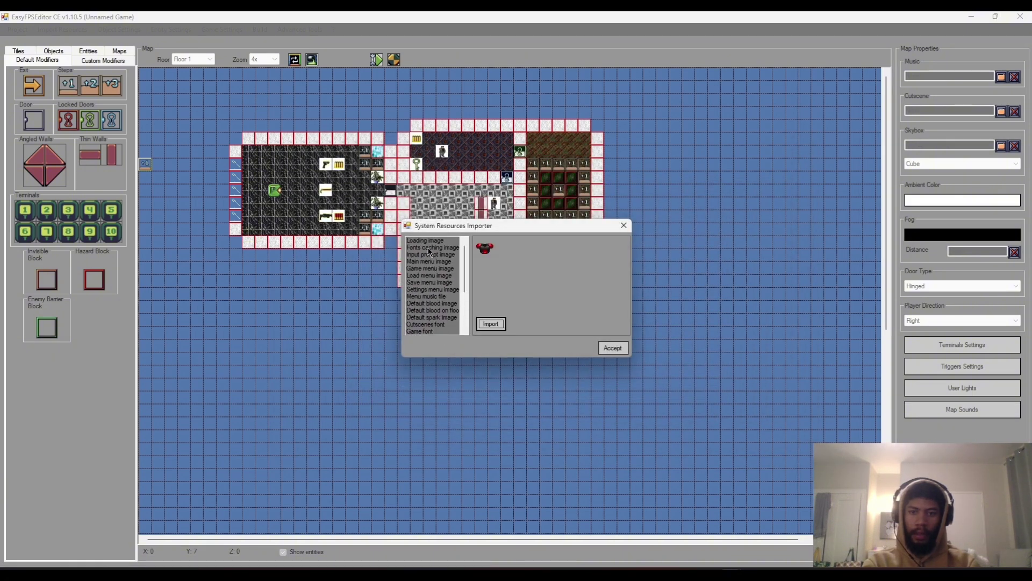
pyautogui.scroll(-3, 430, 252)
pyautogui.click(426, 290)
pyautogui.click(491, 323)
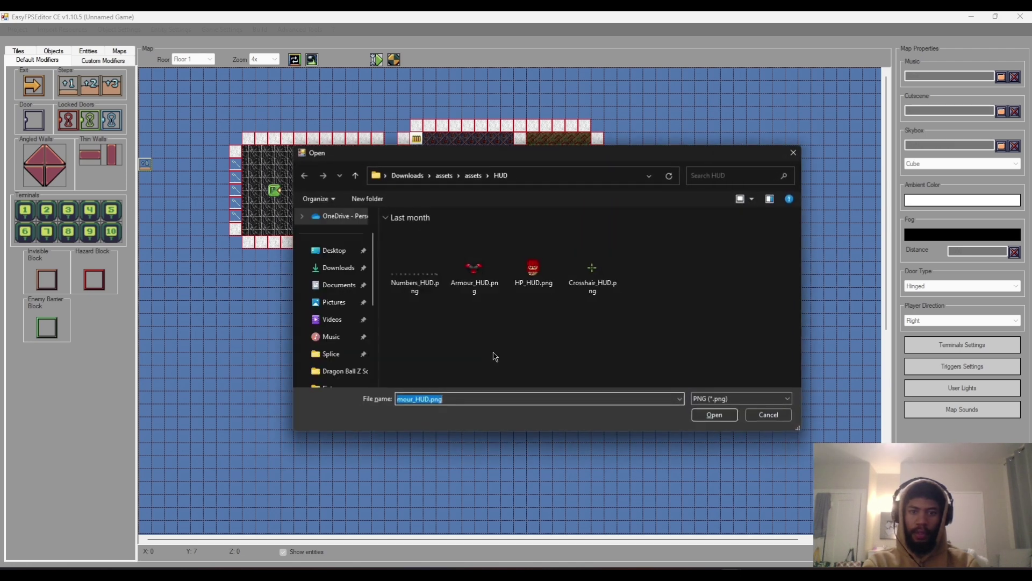
pyautogui.doubleClick(591, 279)
pyautogui.click(542, 326)
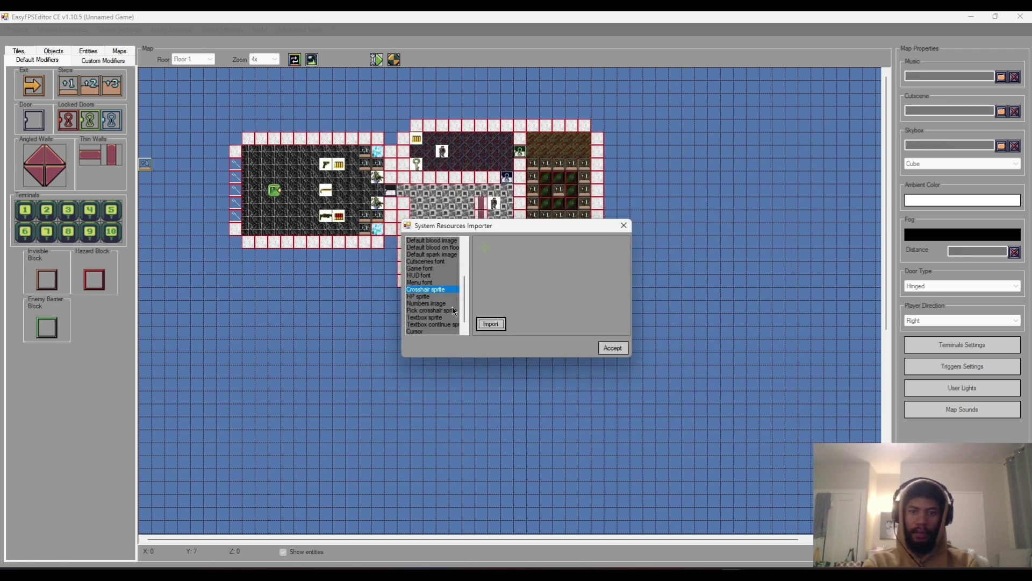
# Preview the importer's entries for the save menu image, settings menu image and menu music file
pyautogui.scroll(2, 443, 308)
pyautogui.click(436, 263)
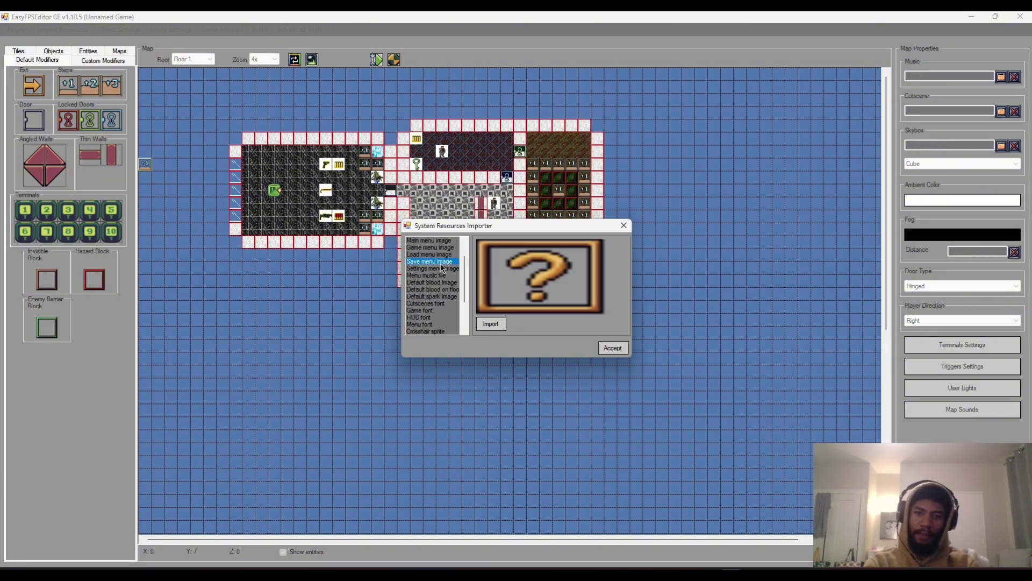
pyautogui.click(436, 268)
pyautogui.click(433, 276)
pyautogui.click(435, 270)
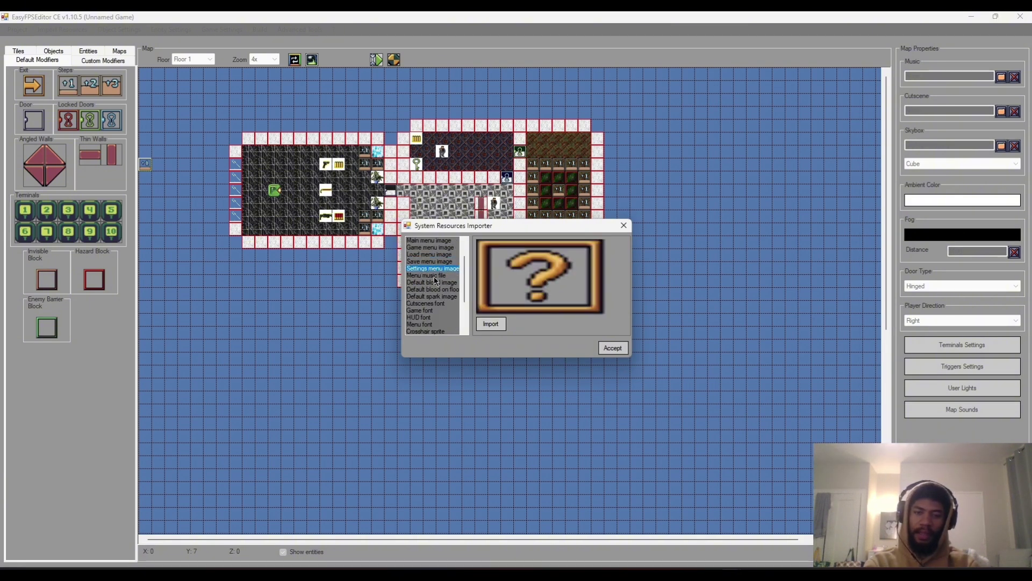
pyautogui.click(434, 277)
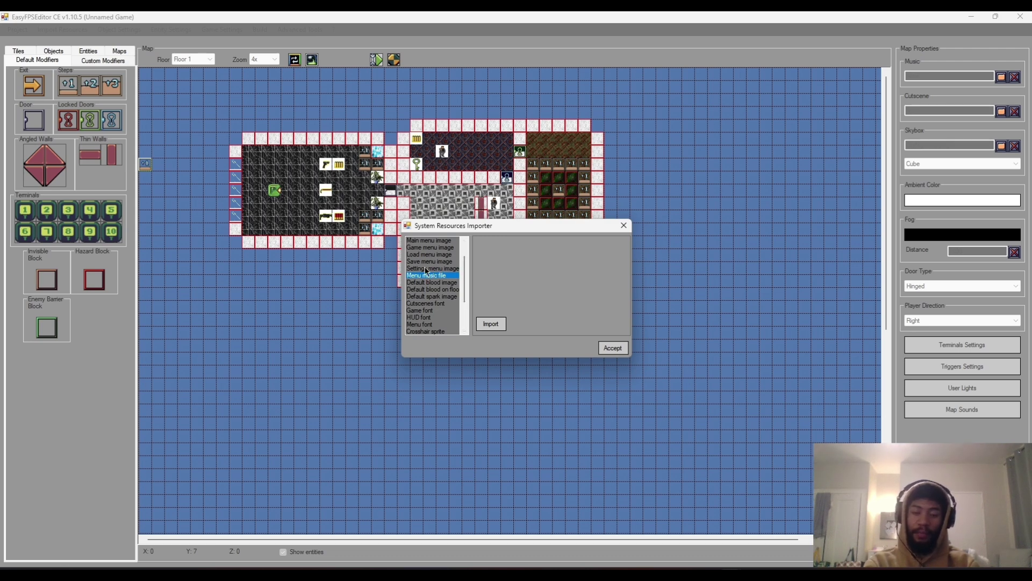
pyautogui.scroll(-1, 434, 270)
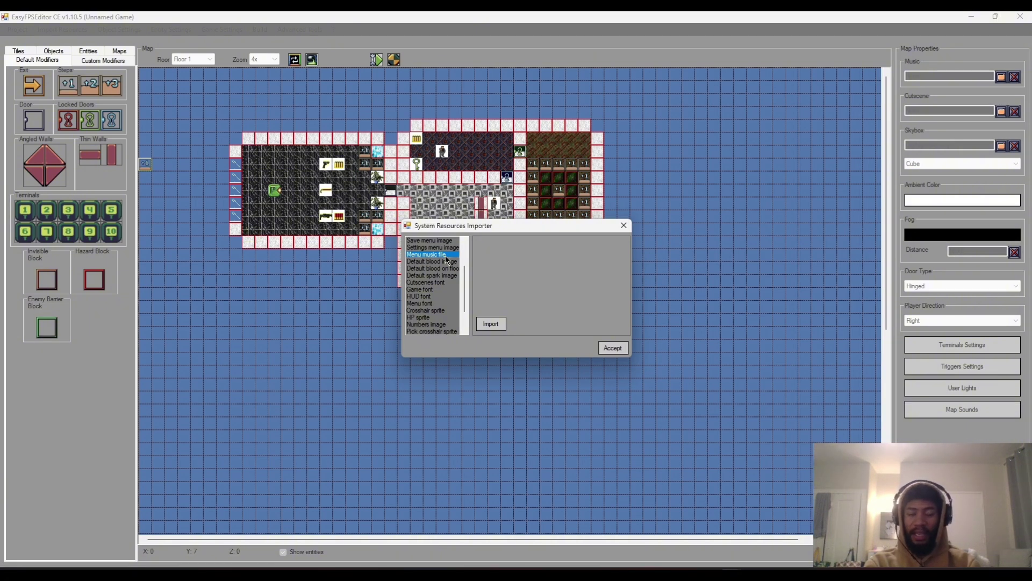
# Accept the imported system resources and launch a test run of the game
pyautogui.click(600, 348)
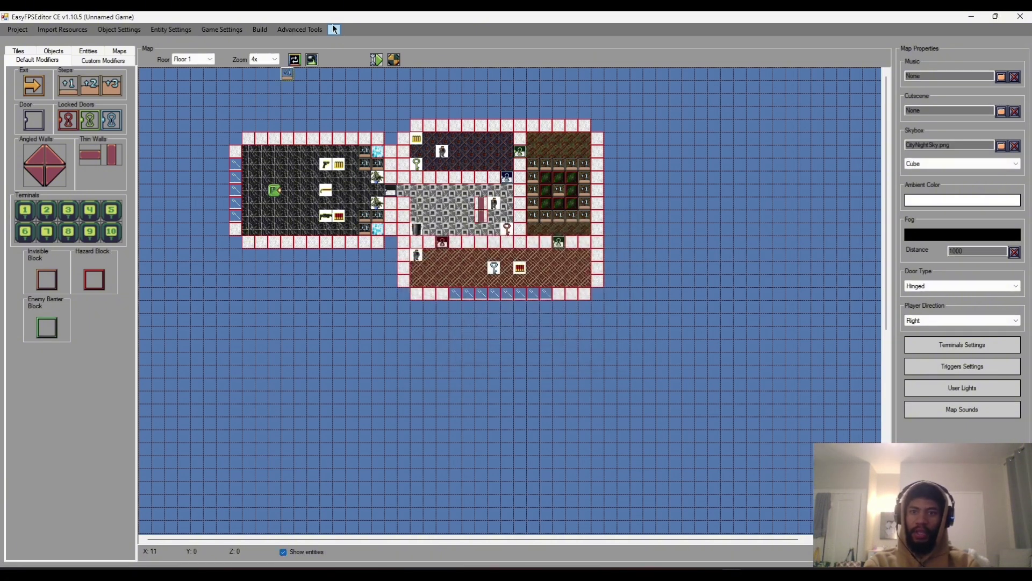
pyautogui.click(404, 73)
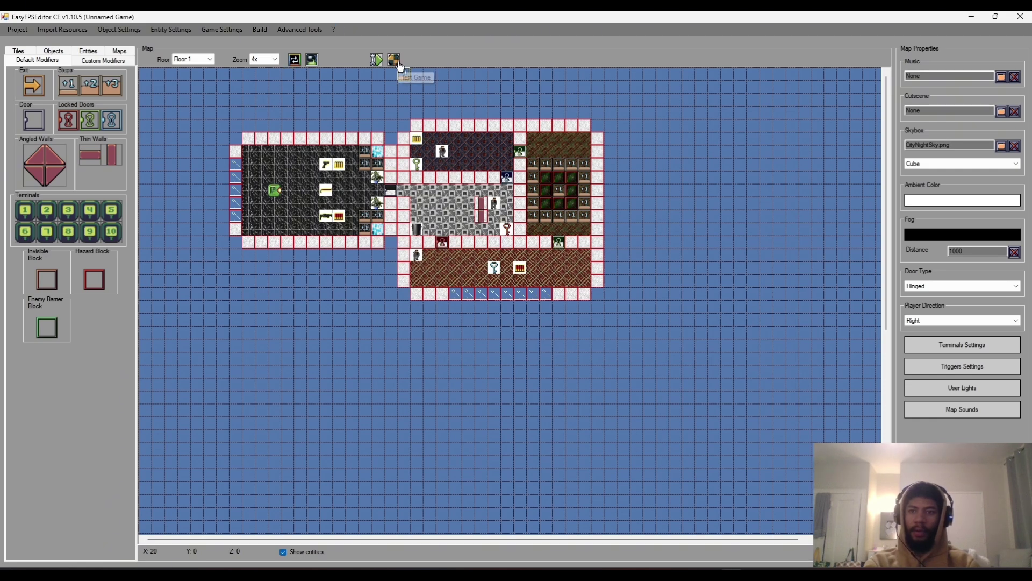
pyautogui.click(376, 59)
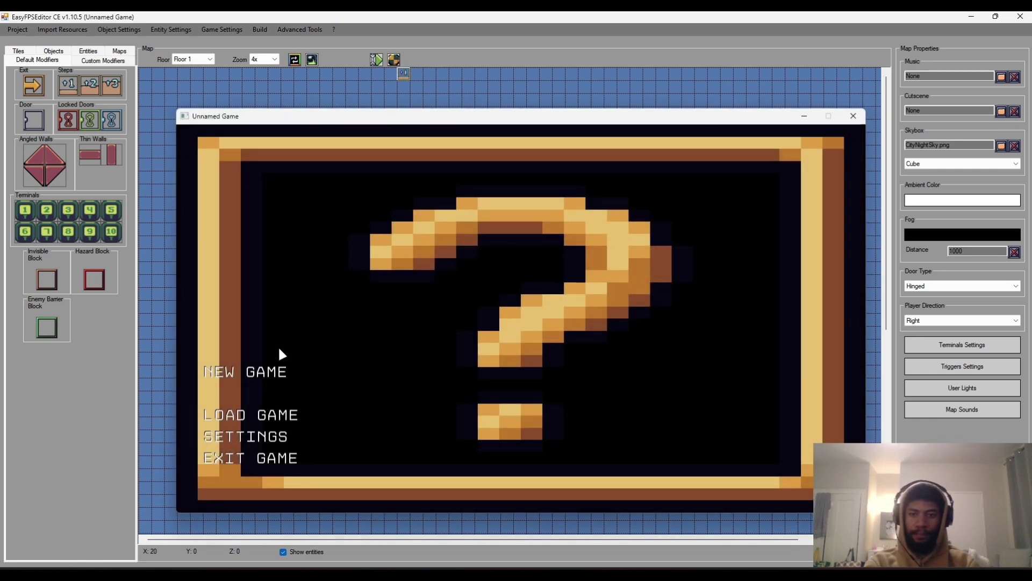
# Start a new game and collect the pistol to examine the custom HP and ammo HUD sprites
pyautogui.click(276, 368)
pyautogui.press('w')
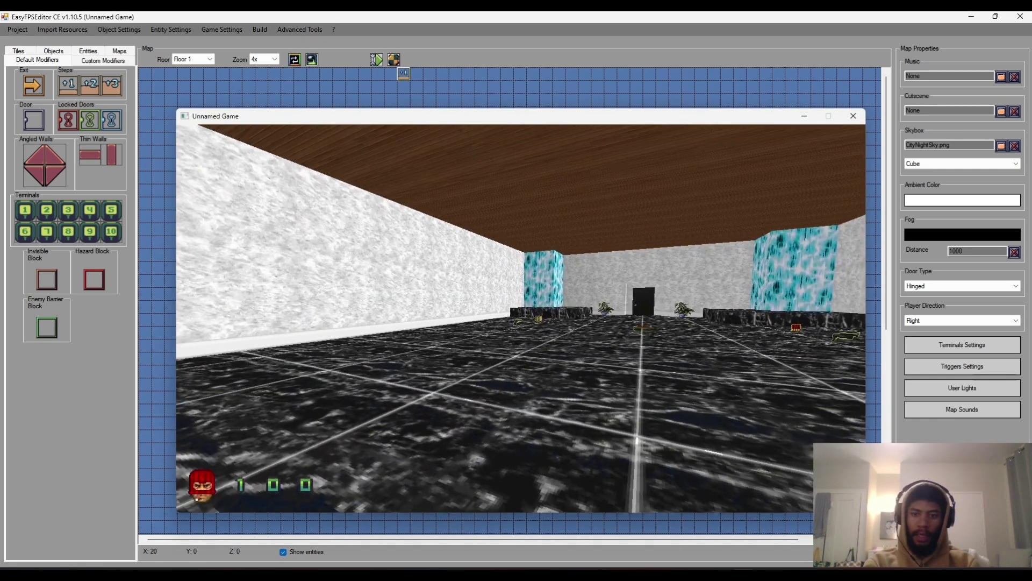
pyautogui.press('w')
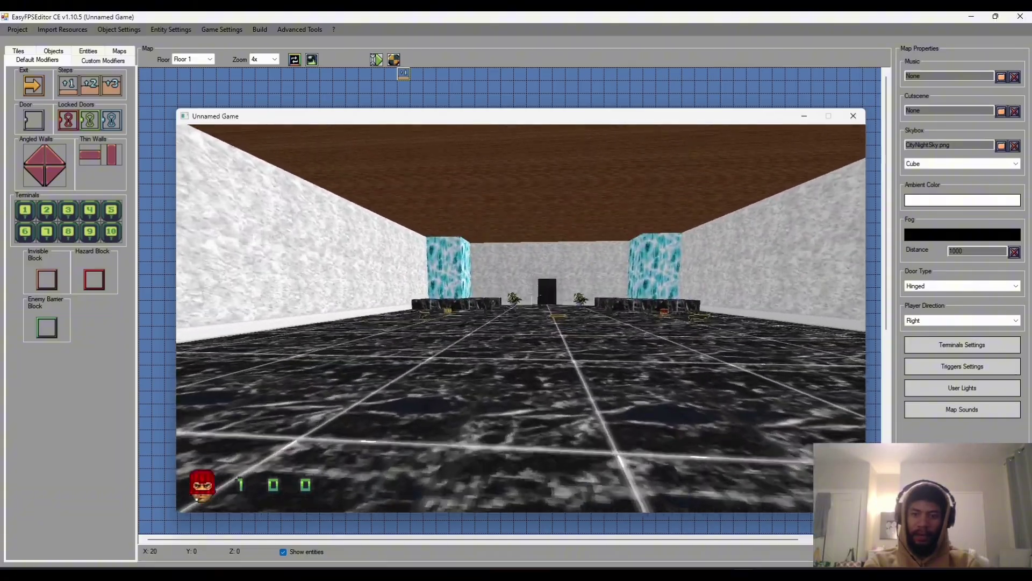
pyautogui.press('w')
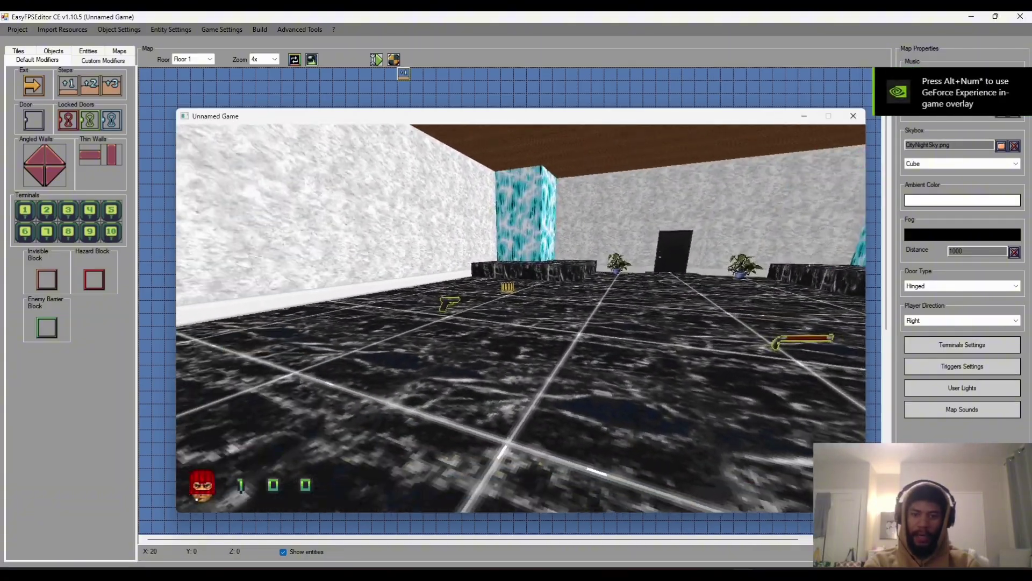
pyautogui.press('w')
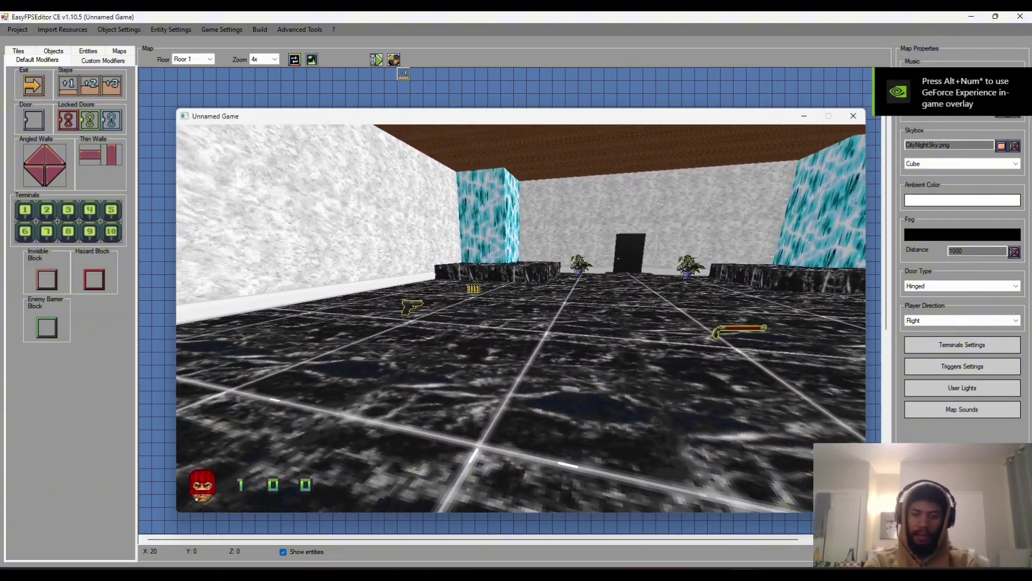
pyautogui.press('w')
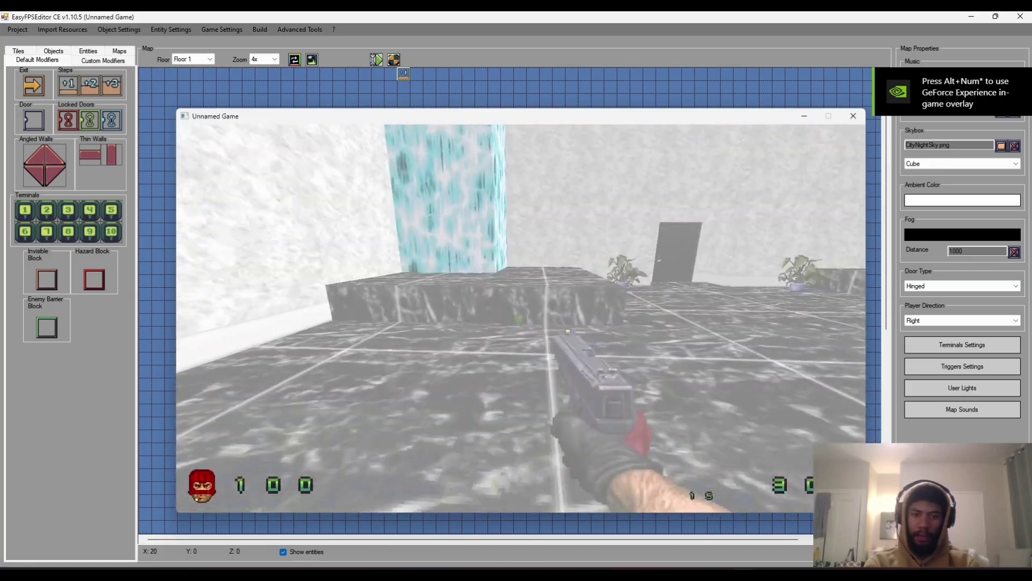
pyautogui.press('Left')
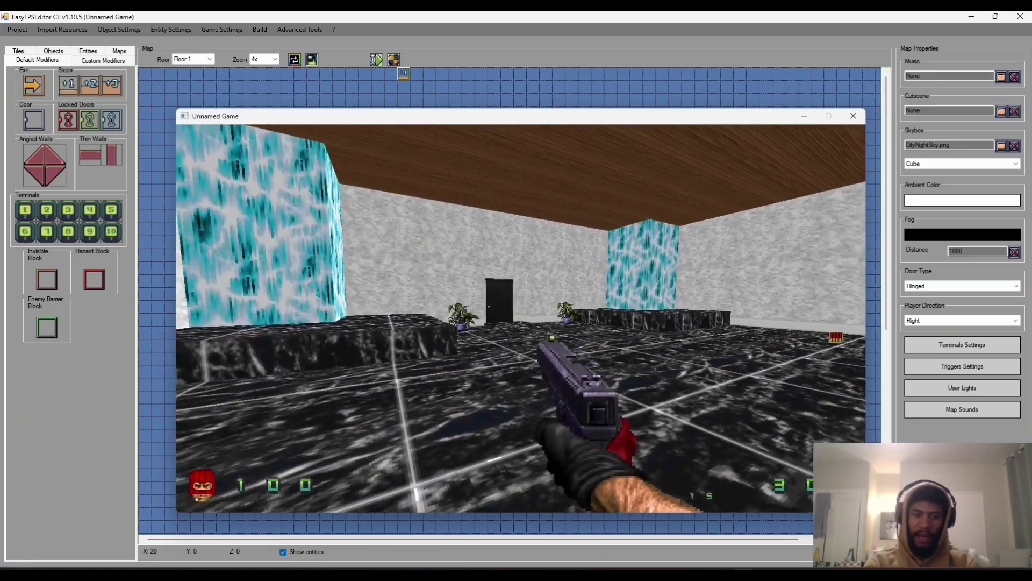
pyautogui.press('Right')
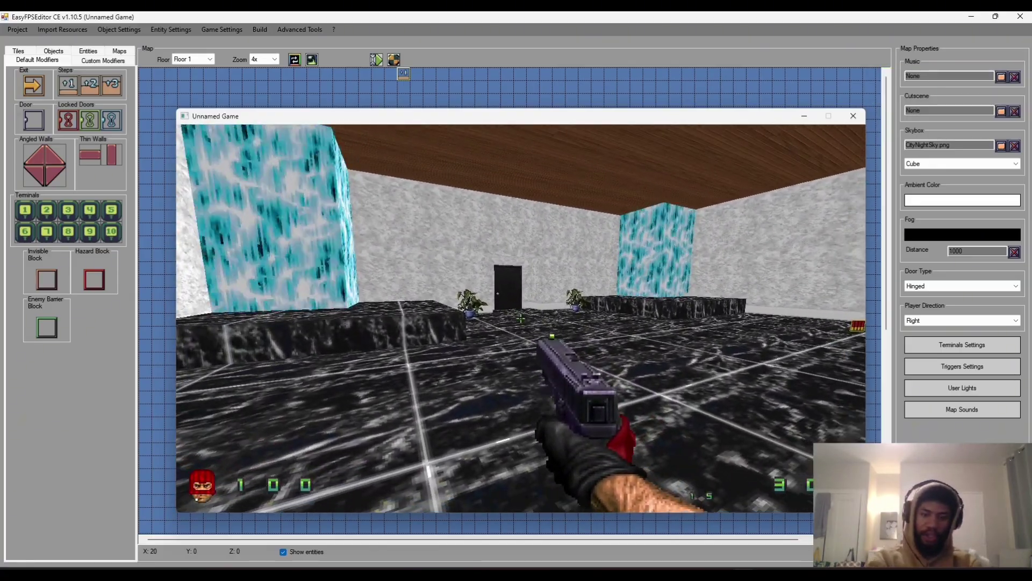
# Walk around the room aiming at the walls, window and door to examine the custom crosshair, and exit the game
pyautogui.press('w')
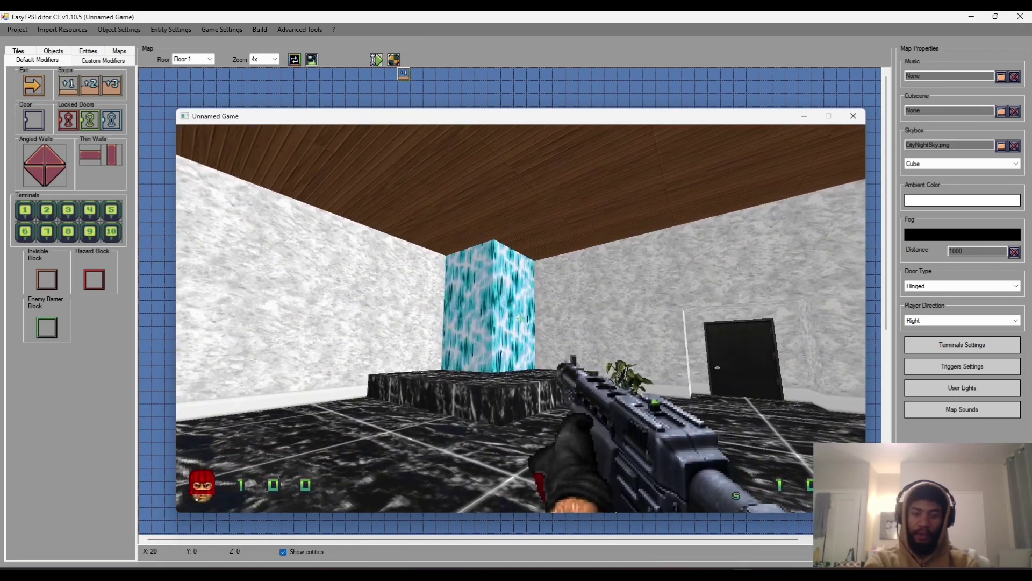
pyautogui.press('s')
pyautogui.press('w')
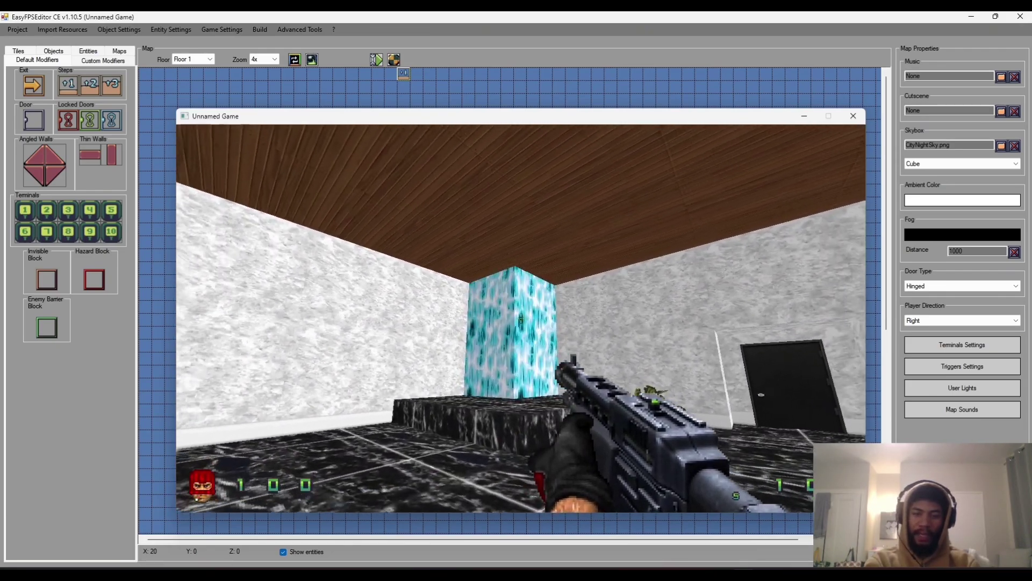
pyautogui.press('w')
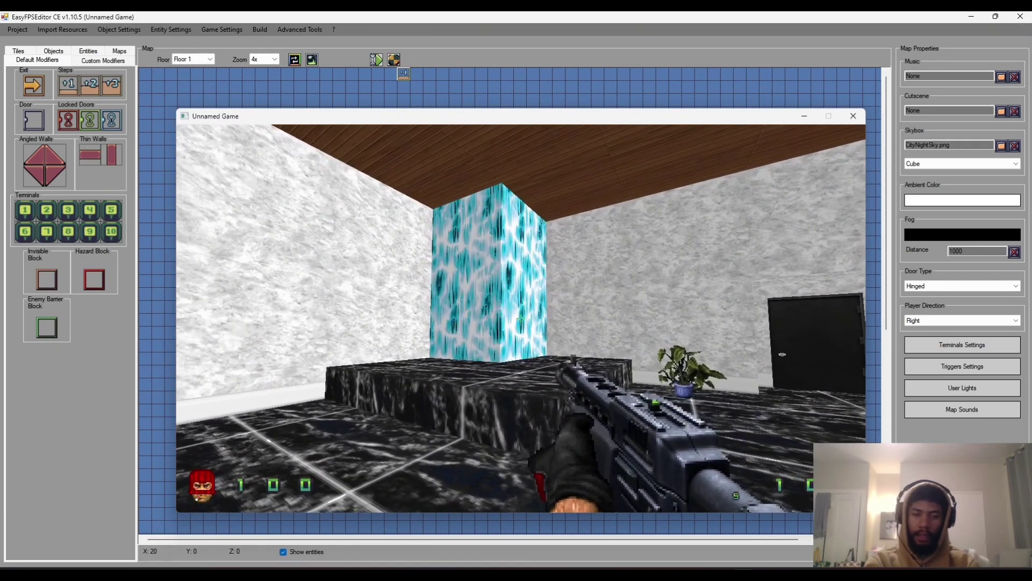
pyautogui.press('s')
pyautogui.press('w')
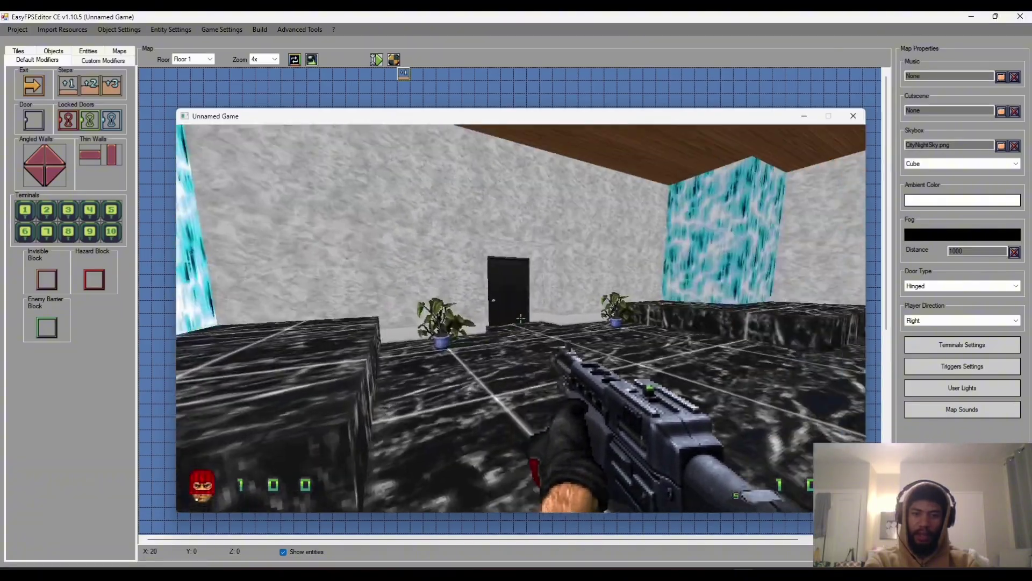
pyautogui.press('w')
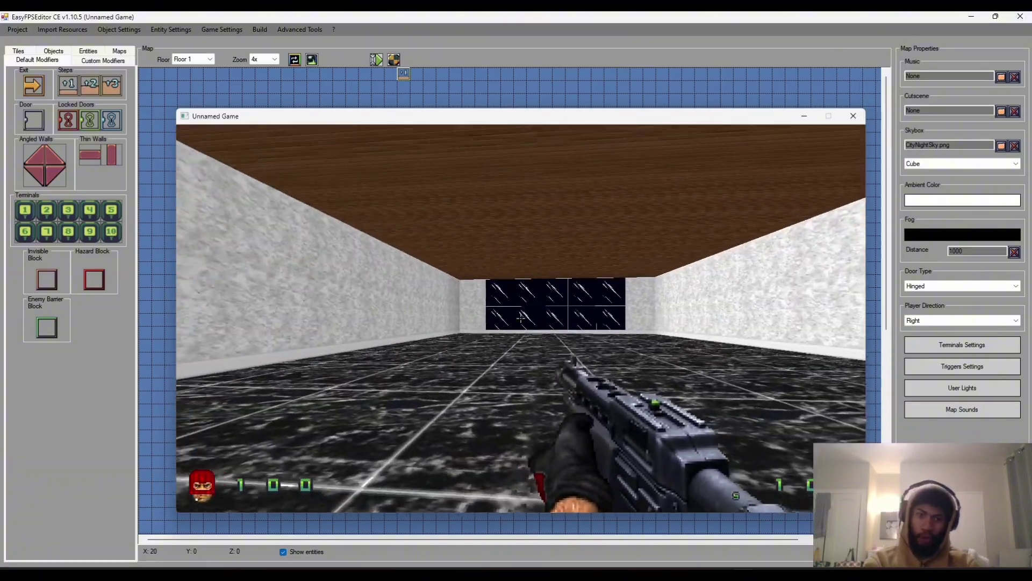
pyautogui.press('Left')
pyautogui.press('Right')
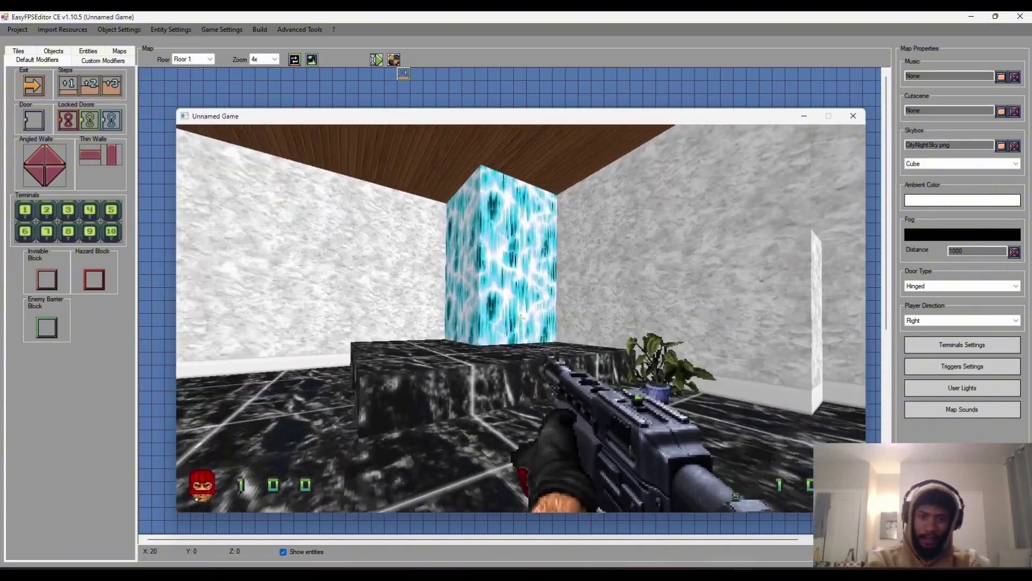
pyautogui.press('w')
pyautogui.press('a')
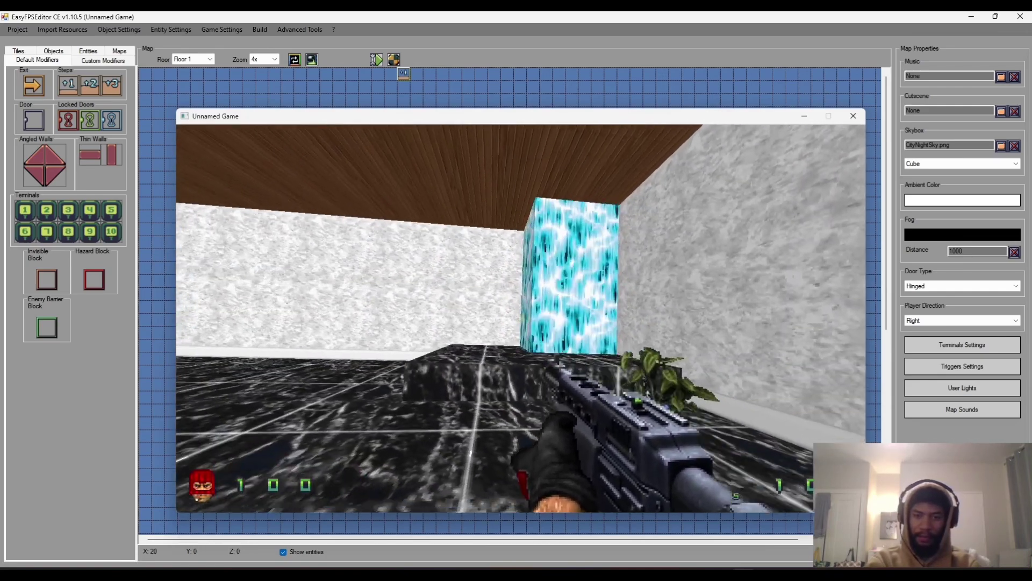
pyautogui.press('Escape')
pyautogui.click(290, 457)
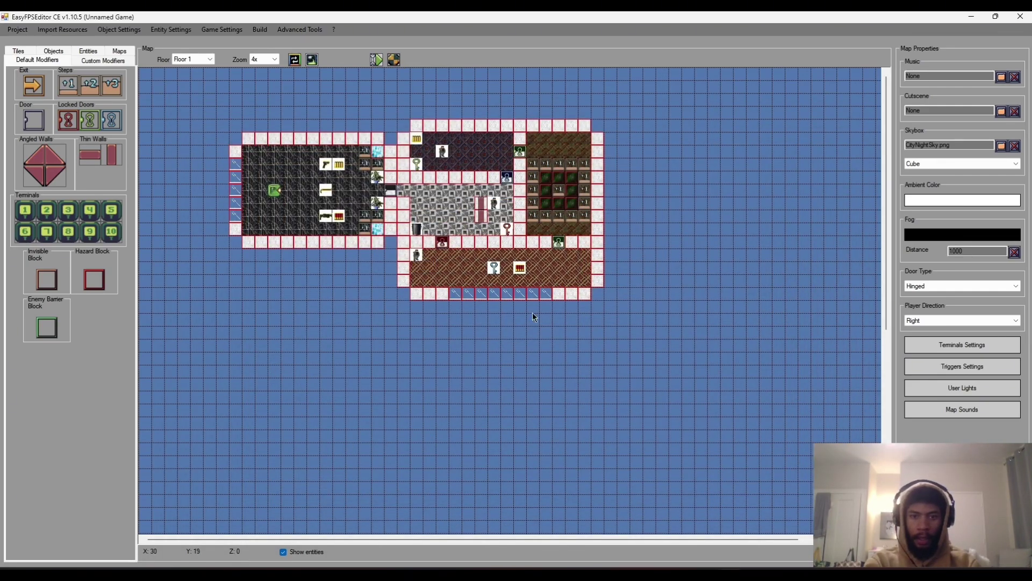
# Open the HUD Configurator and move the Hp element to the HUD's top-left corner, about X 0.014 and Y 0.008
pyautogui.click(311, 143)
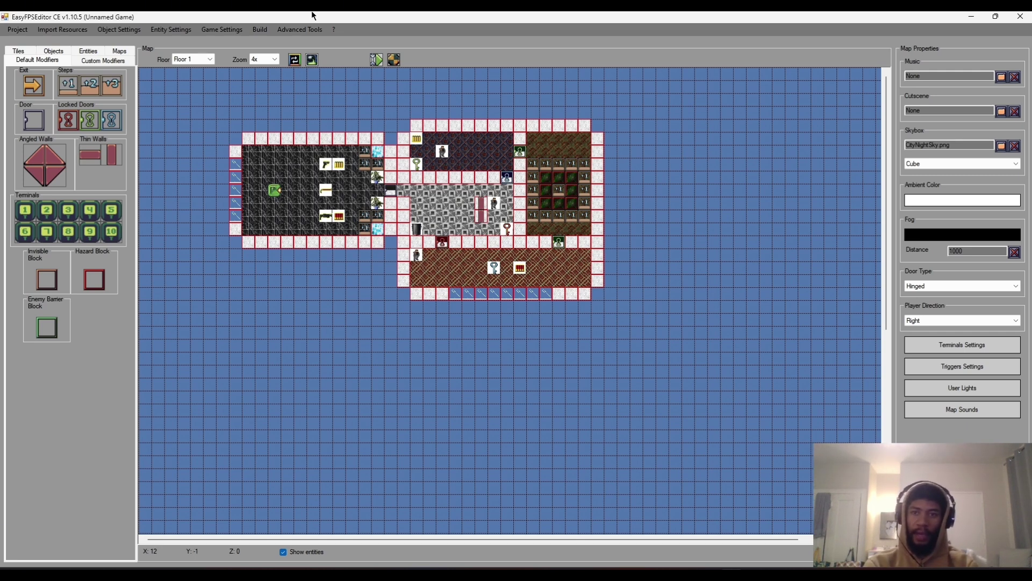
pyautogui.click(314, 31)
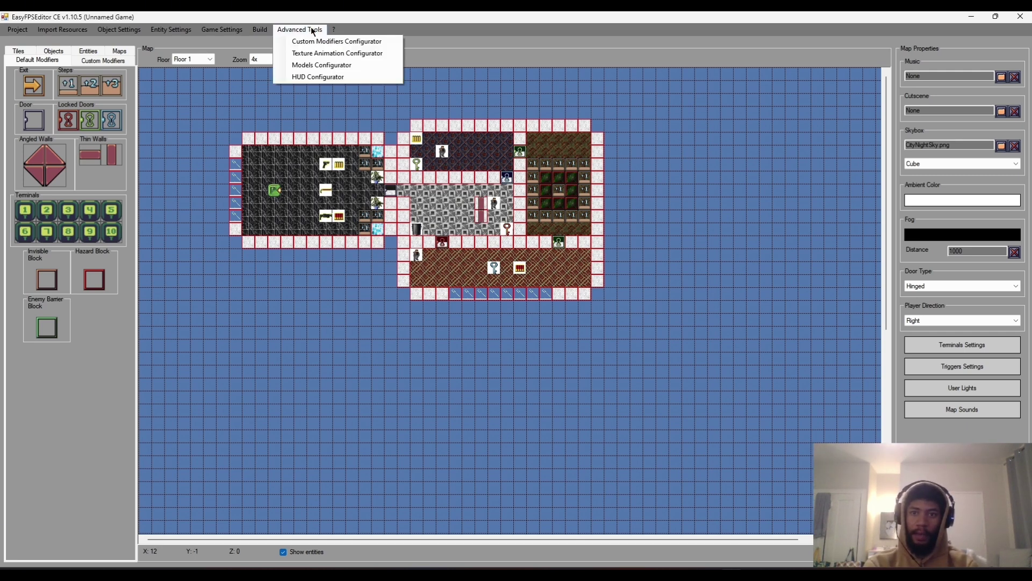
pyautogui.click(318, 78)
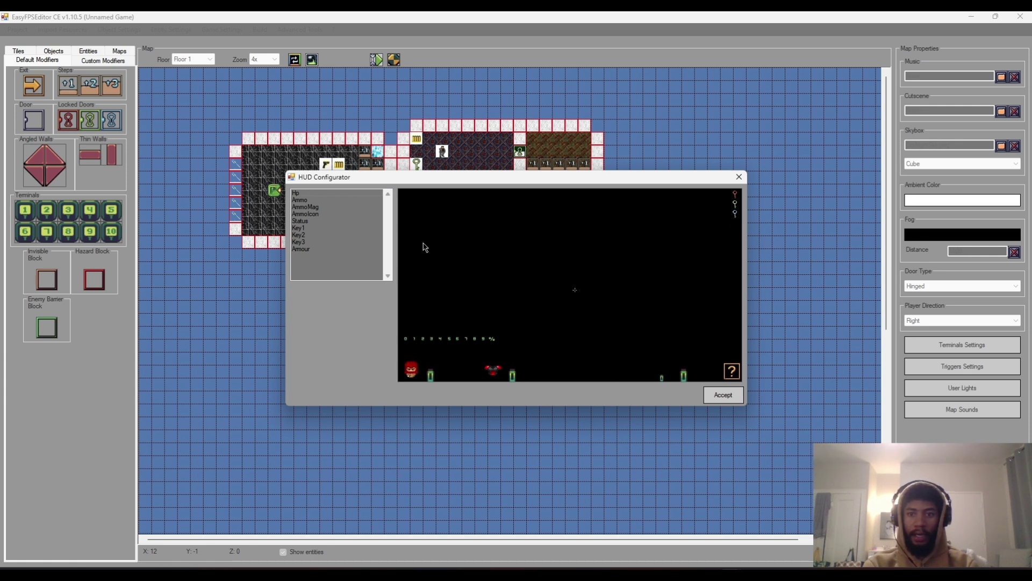
pyautogui.click(298, 194)
pyautogui.doubleClick(345, 295)
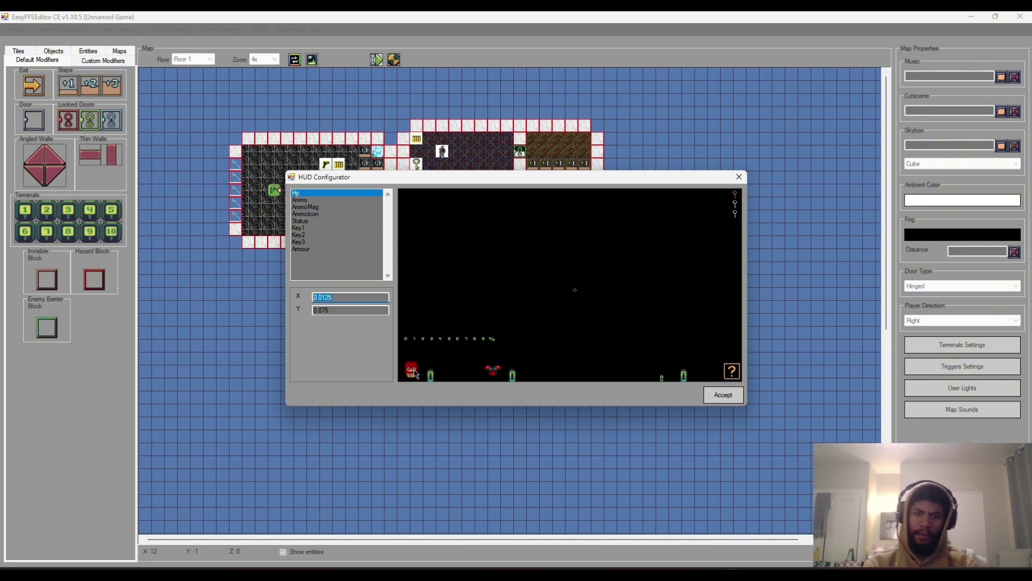
pyautogui.moveTo(413, 369); pyautogui.dragTo(412, 203)
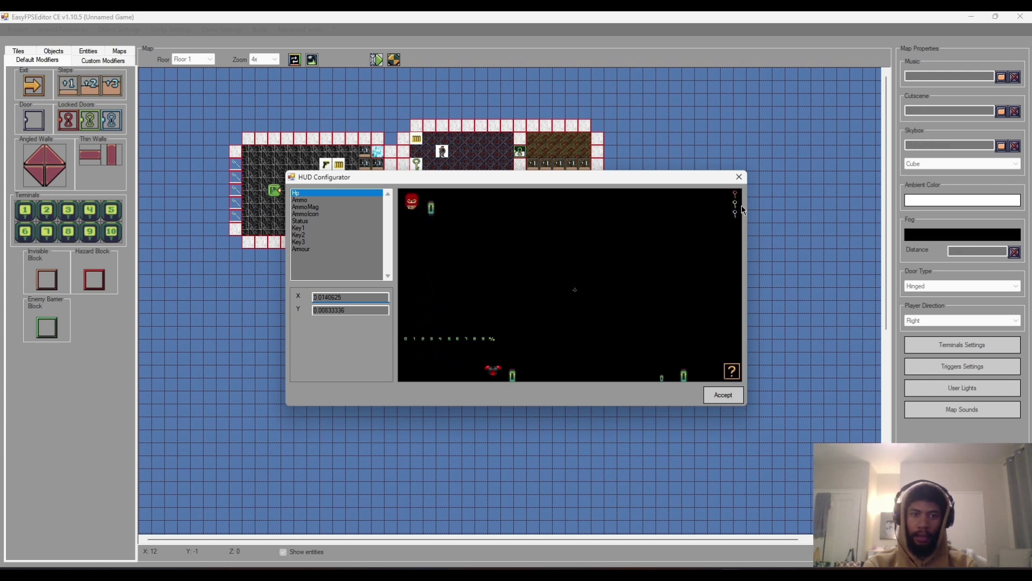
# Place the ammo icon and the Armour element in a column below the Hp element, and lower the Status text to the HUD's bottom edge
pyautogui.moveTo(737, 205)
pyautogui.mouseDown()
pyautogui.moveTo(715, 224)
pyautogui.moveTo(738, 207)
pyautogui.mouseUp()
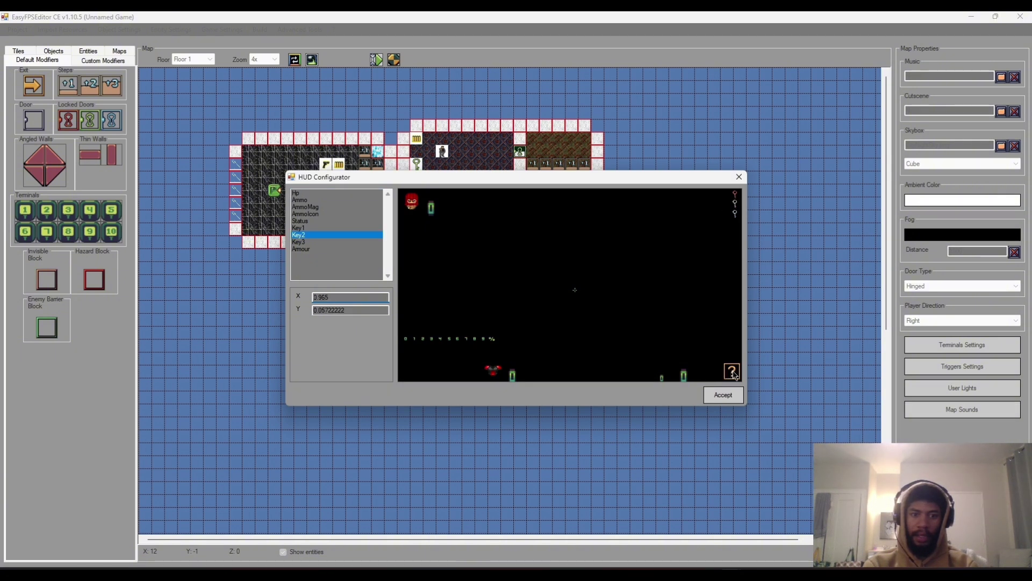
pyautogui.moveTo(735, 375); pyautogui.dragTo(417, 234)
pyautogui.moveTo(508, 376); pyautogui.dragTo(428, 256)
pyautogui.moveTo(452, 343); pyautogui.dragTo(451, 380)
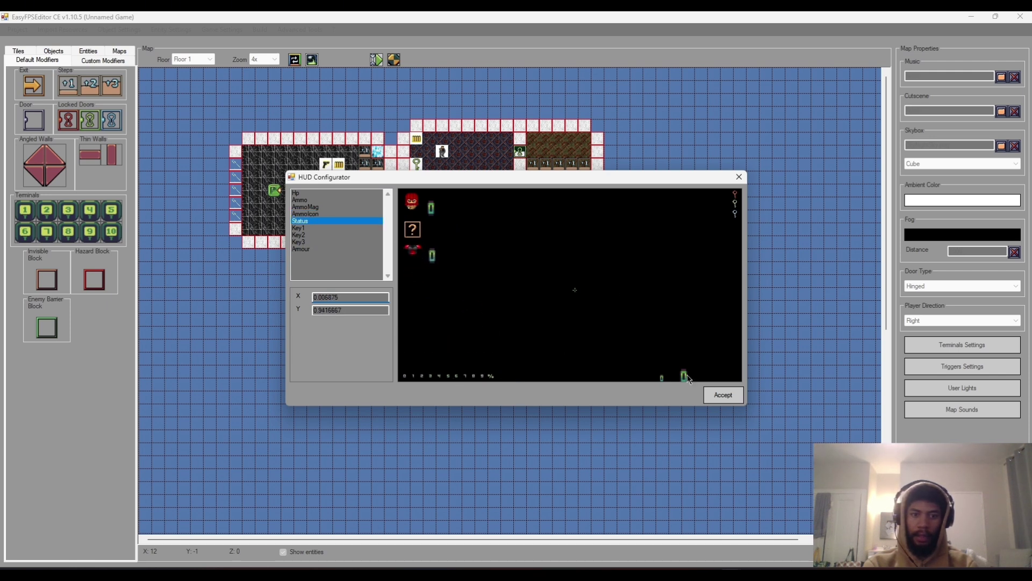
# Place the Ammo number beside the ammo icon and AmmoMag just right of the crosshair, and accept the HUD layout
pyautogui.moveTo(687, 378); pyautogui.dragTo(435, 231)
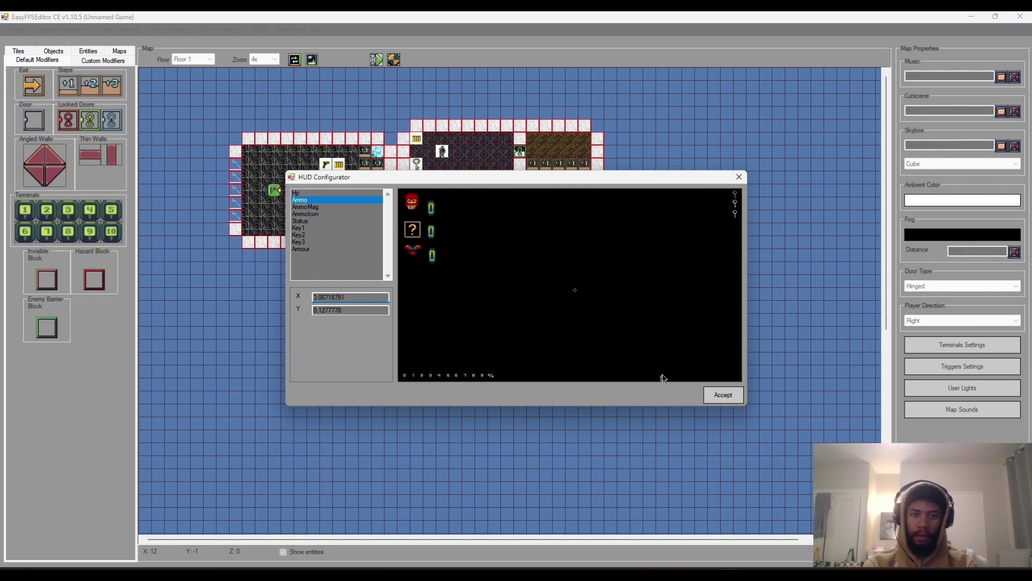
pyautogui.moveTo(663, 379); pyautogui.dragTo(578, 290)
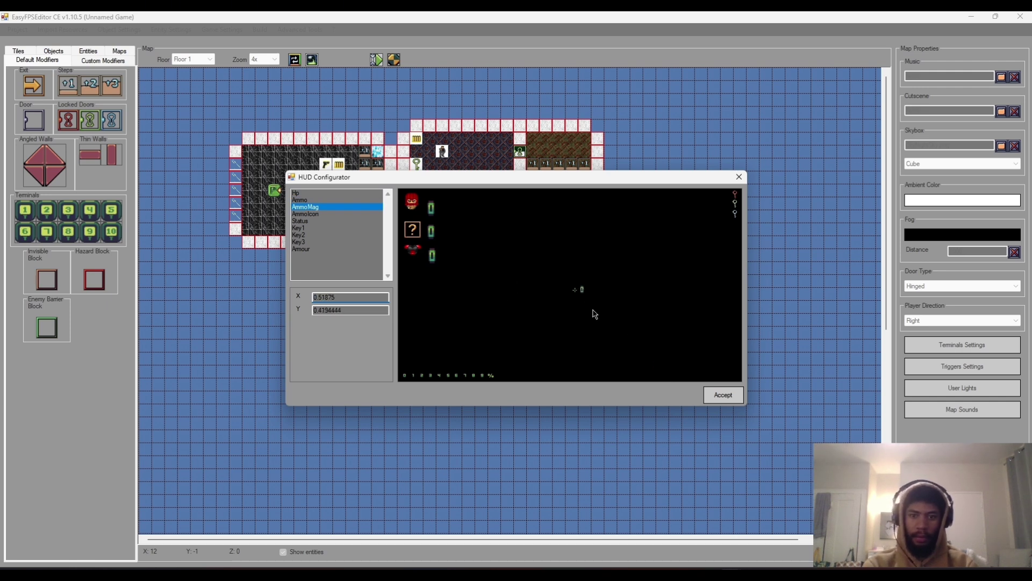
pyautogui.click(731, 398)
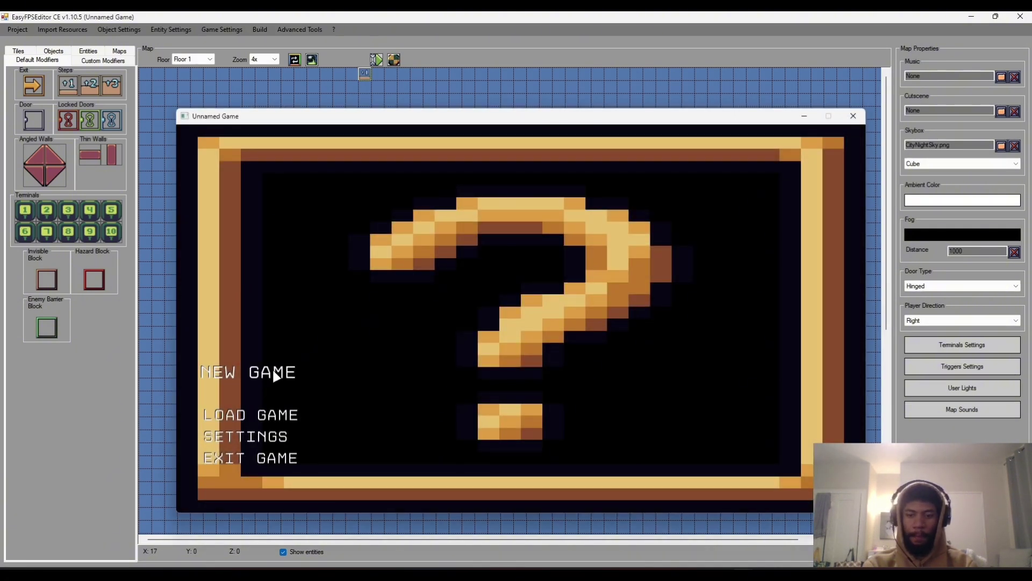
# Start a new game in a test run and equip the collected pistol to examine the rearranged HUD
pyautogui.click(273, 372)
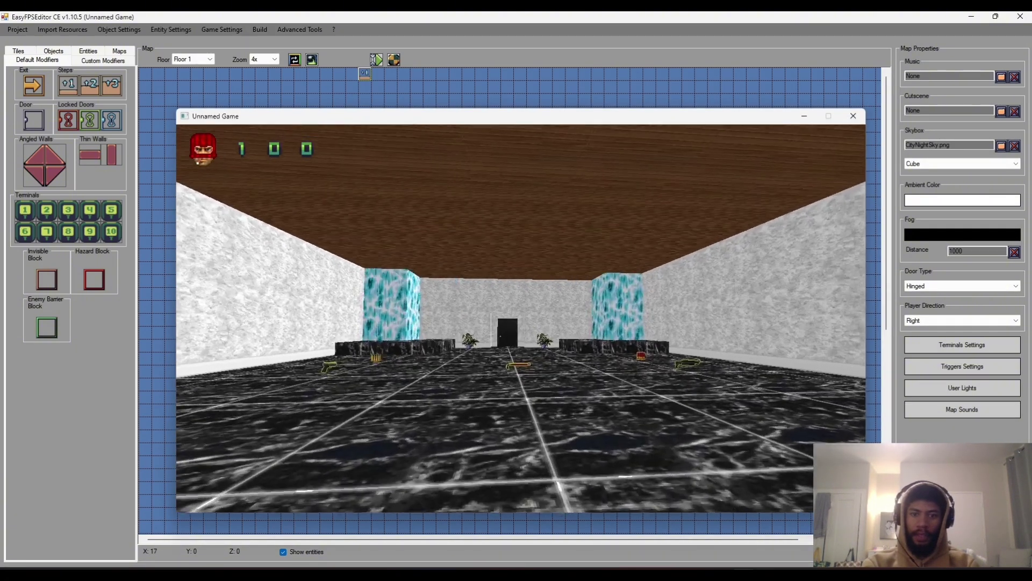
pyautogui.press('w')
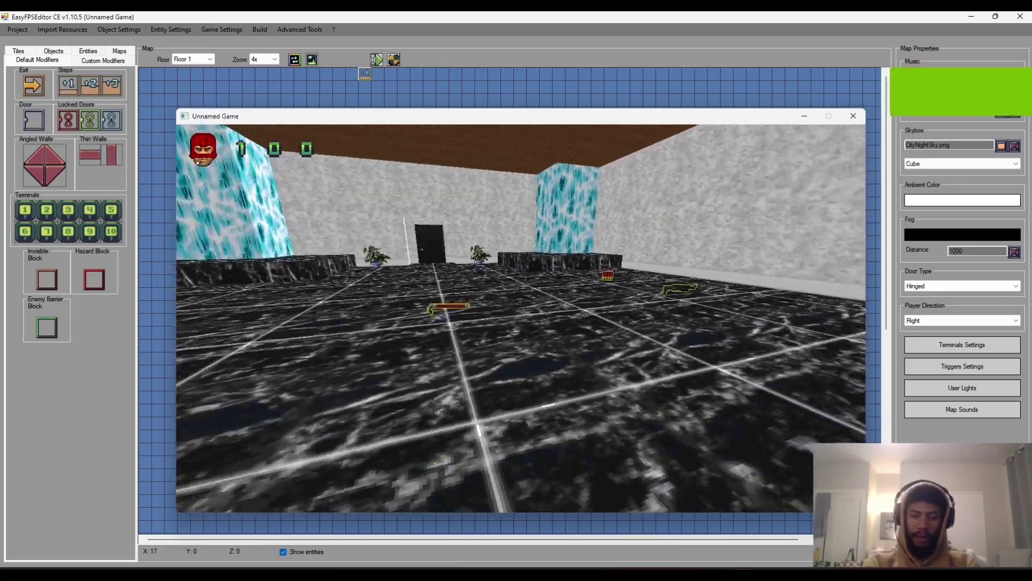
pyautogui.press('w')
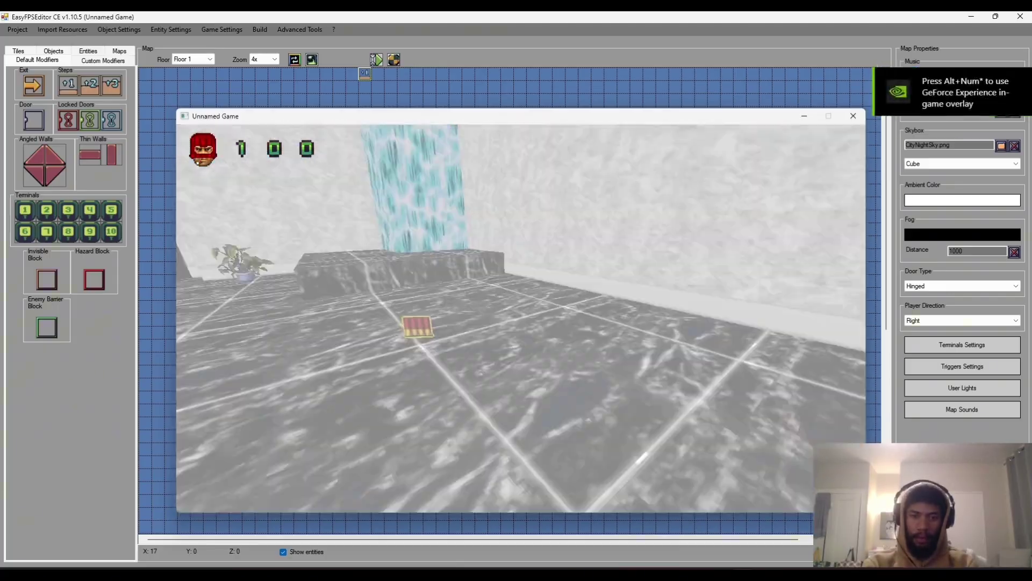
pyautogui.press('w')
pyautogui.press('1')
pyautogui.press('w')
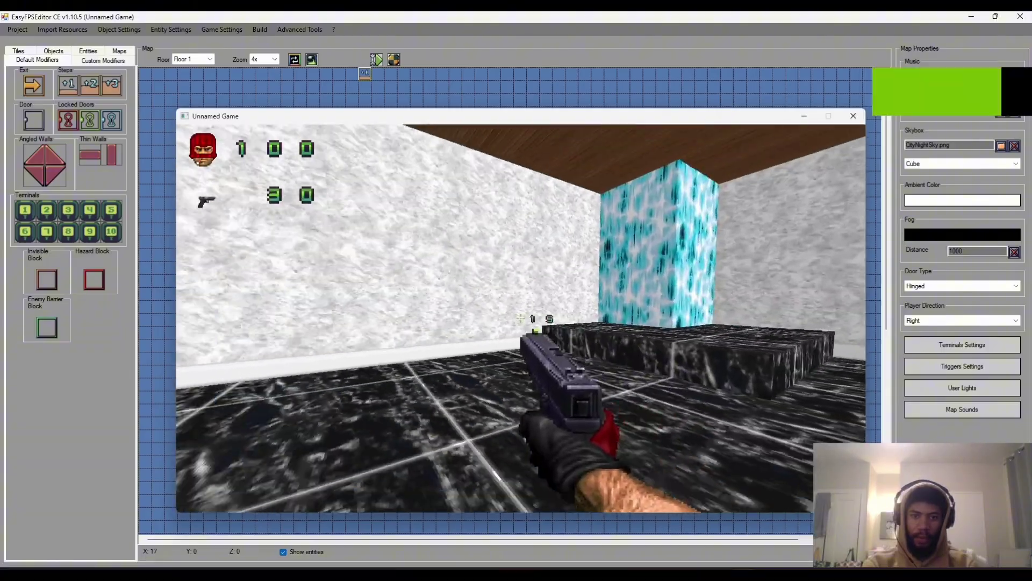
pyautogui.press('w')
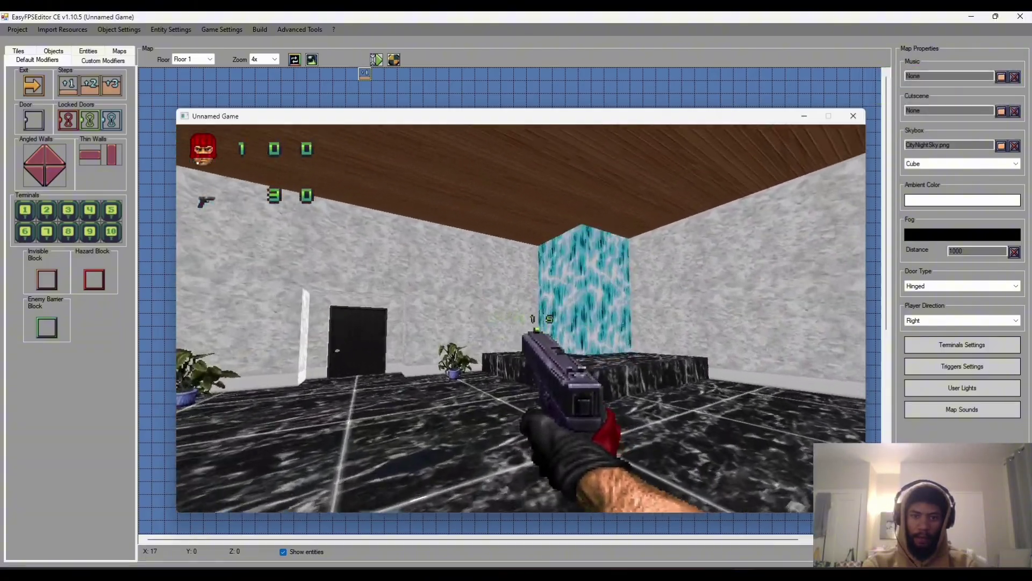
pyautogui.press('w')
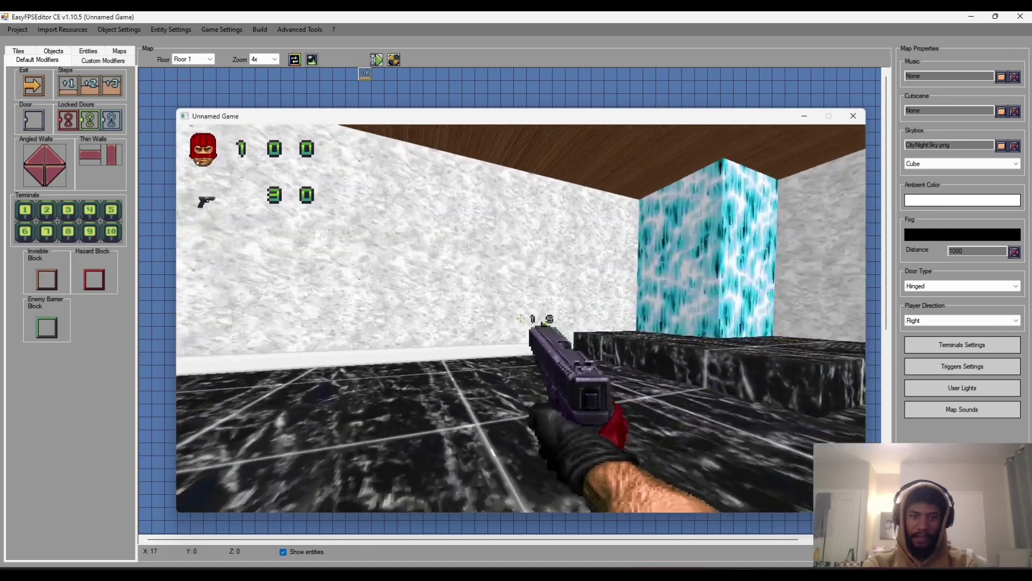
# Fire five pistol shots at the wall to test the ammo counters, and walk towards the black door
pyautogui.click(521, 319)
pyautogui.click(520, 318)
pyautogui.click(520, 318)
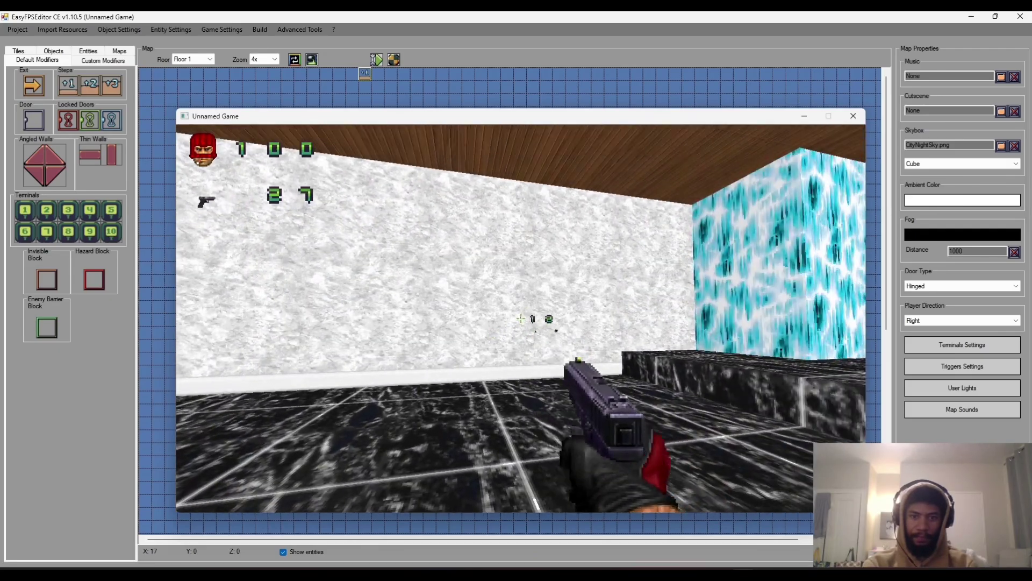
pyautogui.click(521, 318)
pyautogui.click(521, 319)
pyautogui.press('w')
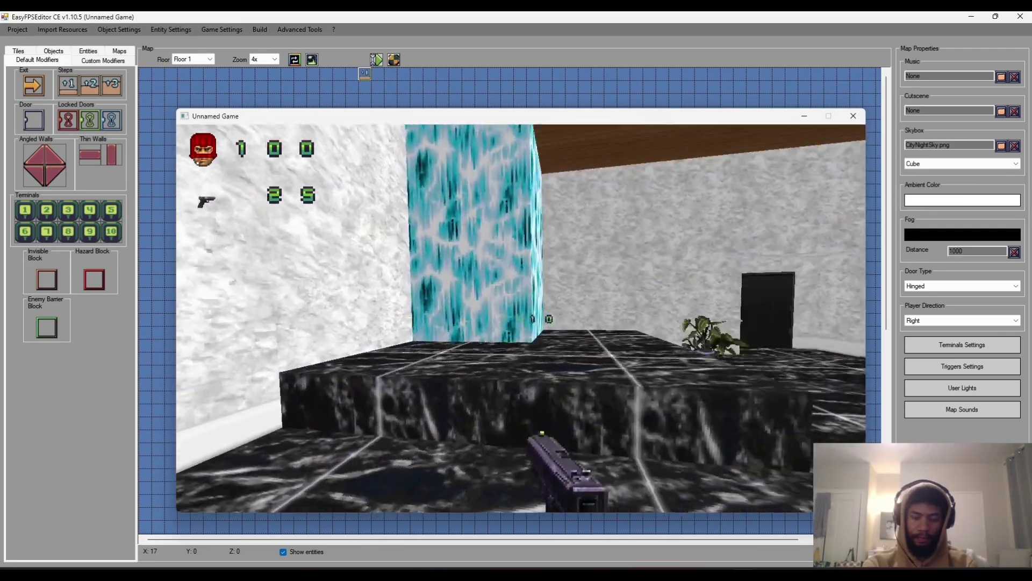
pyautogui.press('w')
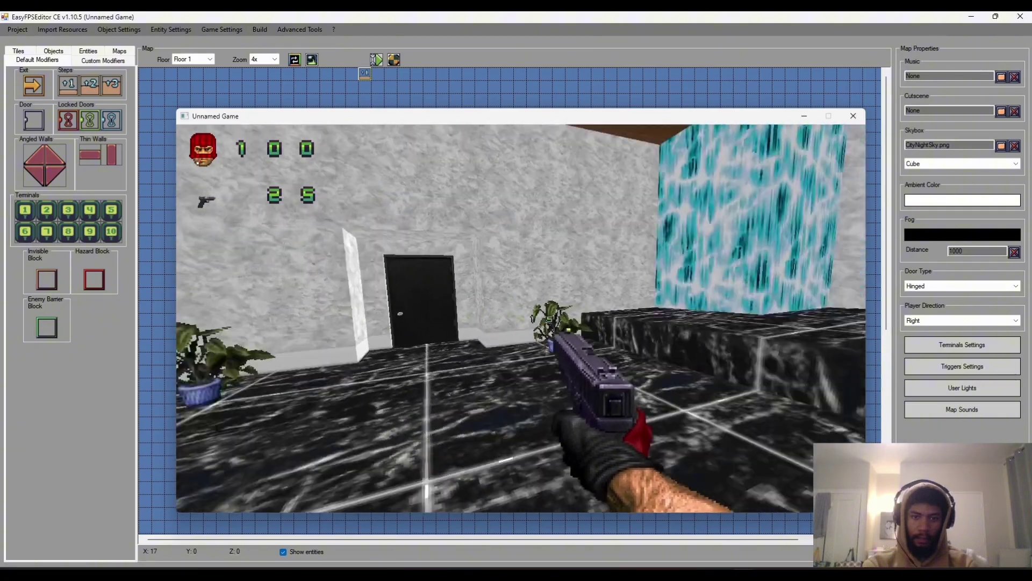
pyautogui.press('s')
pyautogui.press('w')
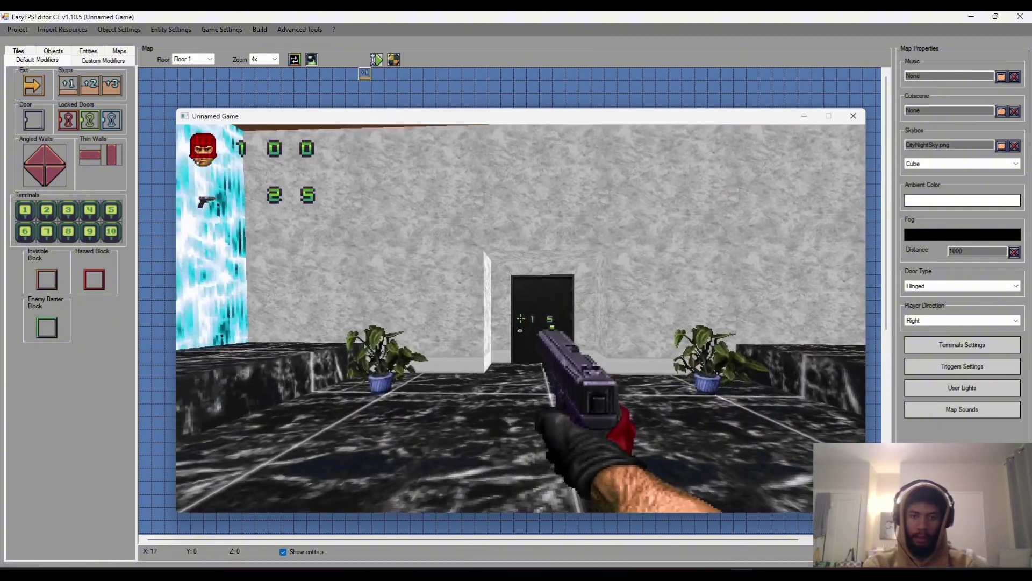
# Quit the test game and return to the map editor
pyautogui.press('Escape')
pyautogui.click(269, 456)
pyautogui.moveTo(271, 246); pyautogui.dragTo(171, 76)
# Rename the weapon in slot 4 of the weapons settings to Canon
pyautogui.click(118, 30)
pyautogui.click(129, 52)
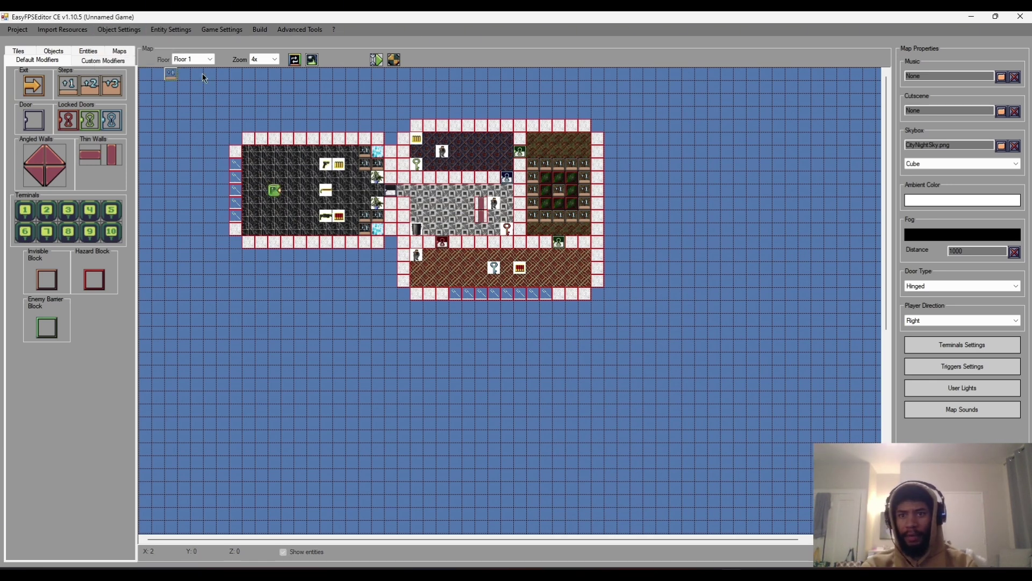
pyautogui.click(434, 202)
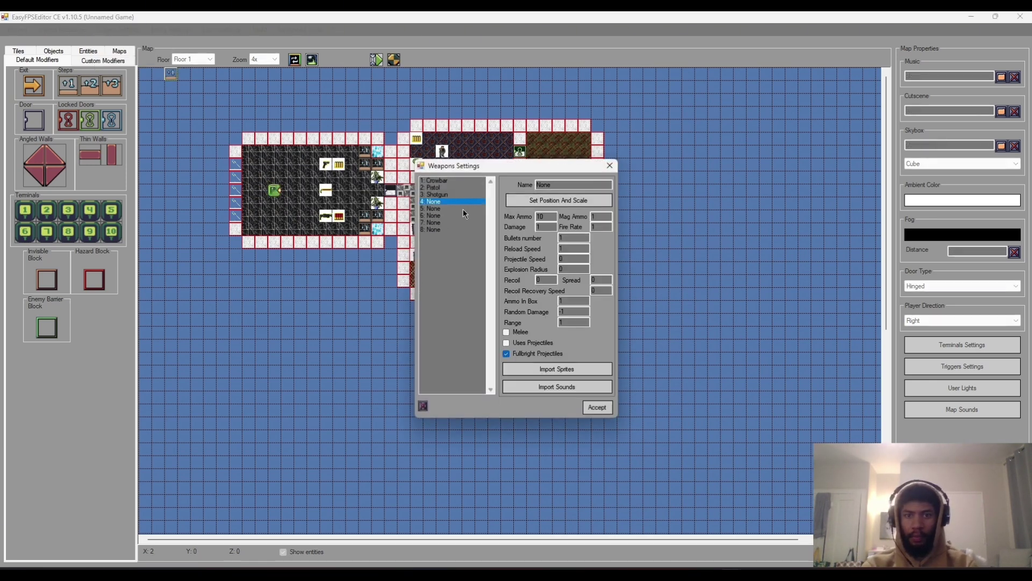
pyautogui.moveTo(573, 189); pyautogui.dragTo(506, 189)
pyautogui.write('Can')
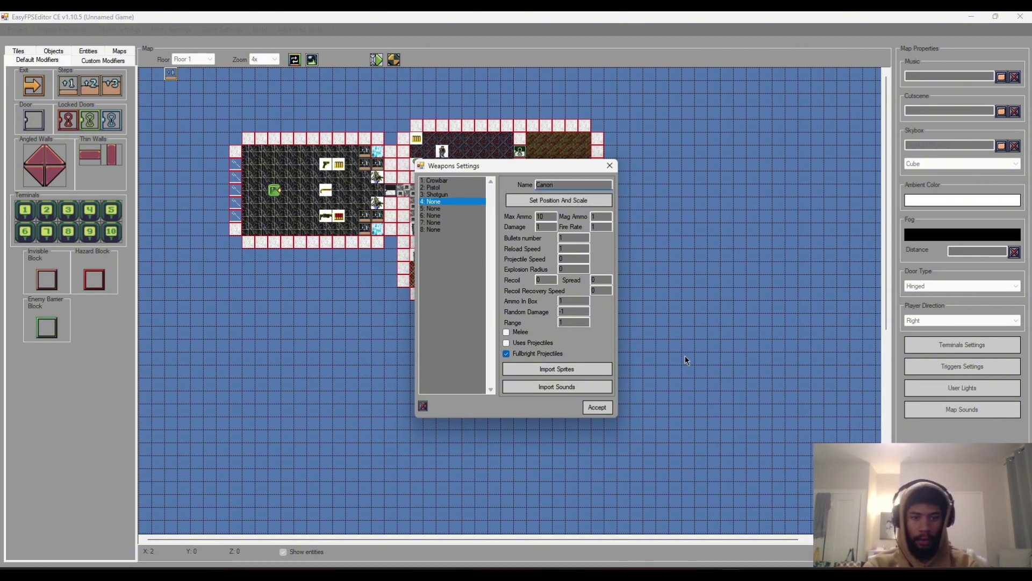
pyautogui.click(435, 191)
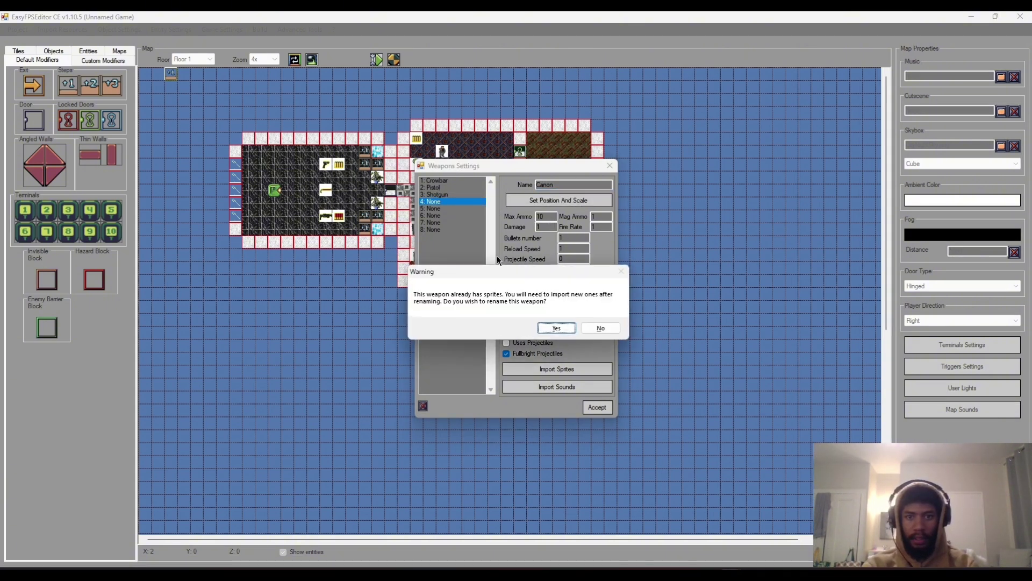
pyautogui.click(556, 328)
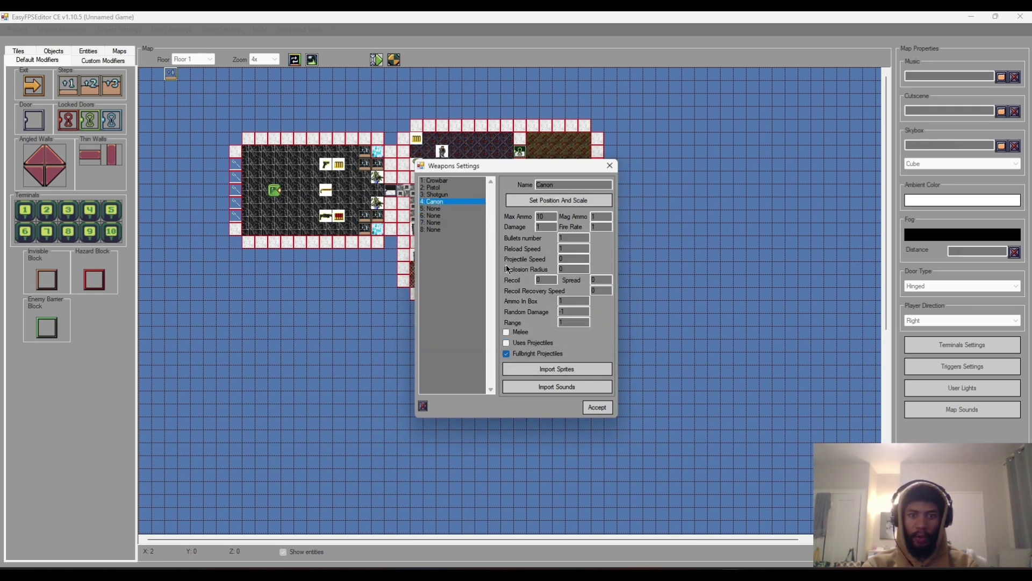
# Import the Canon's idle sprite and six attack frames from the assets folder weapons/canon, using the files canon1.png to canon7.png
pyautogui.click(563, 370)
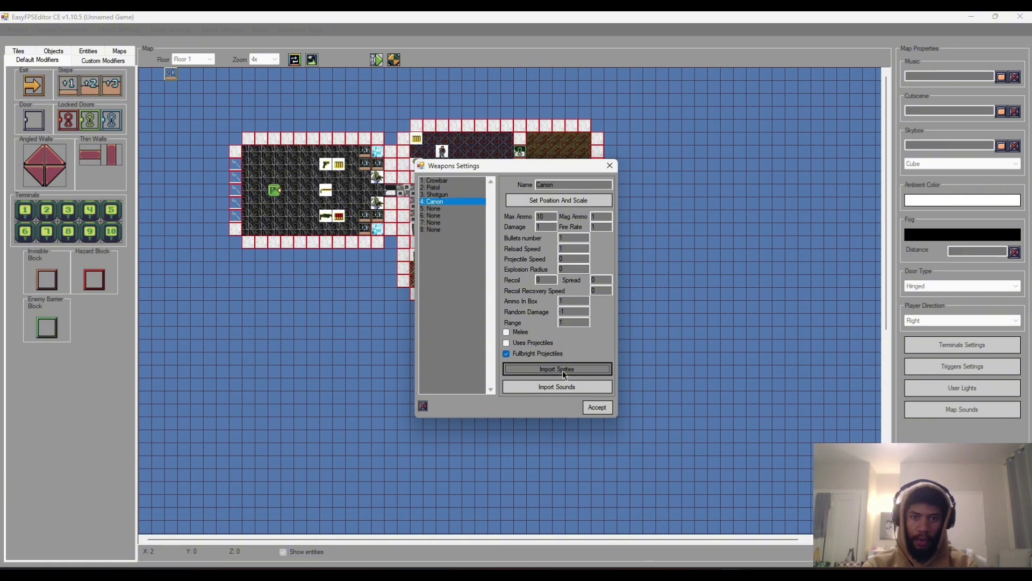
pyautogui.click(519, 364)
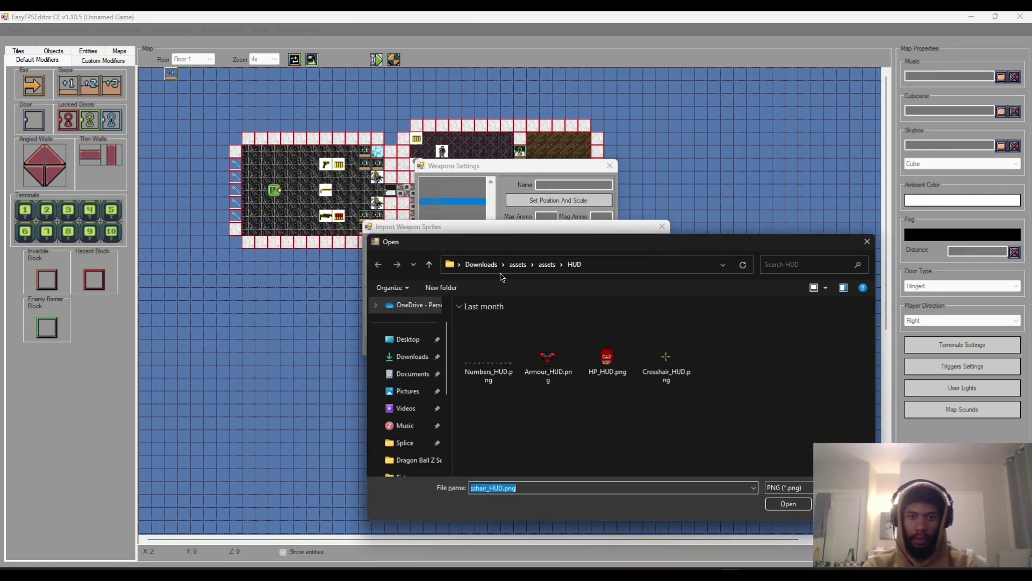
pyautogui.click(517, 264)
pyautogui.doubleClick(516, 334)
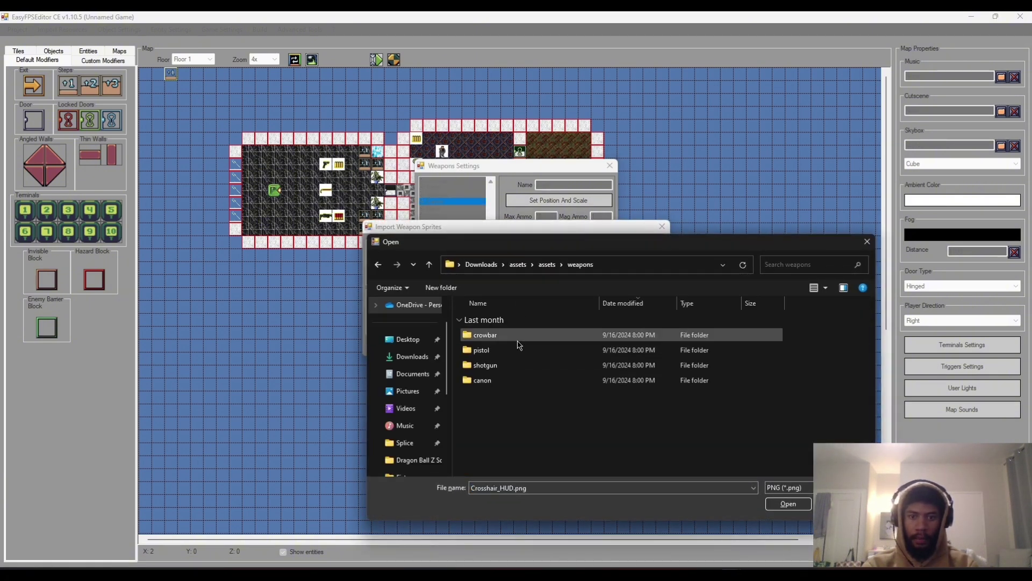
pyautogui.doubleClick(495, 380)
pyautogui.click(823, 288)
pyautogui.click(827, 212)
pyautogui.doubleClick(724, 366)
pyautogui.doubleClick(787, 361)
pyautogui.doubleClick(480, 416)
# Import projectile.png as the Canon's projectile sprite
pyautogui.click(434, 324)
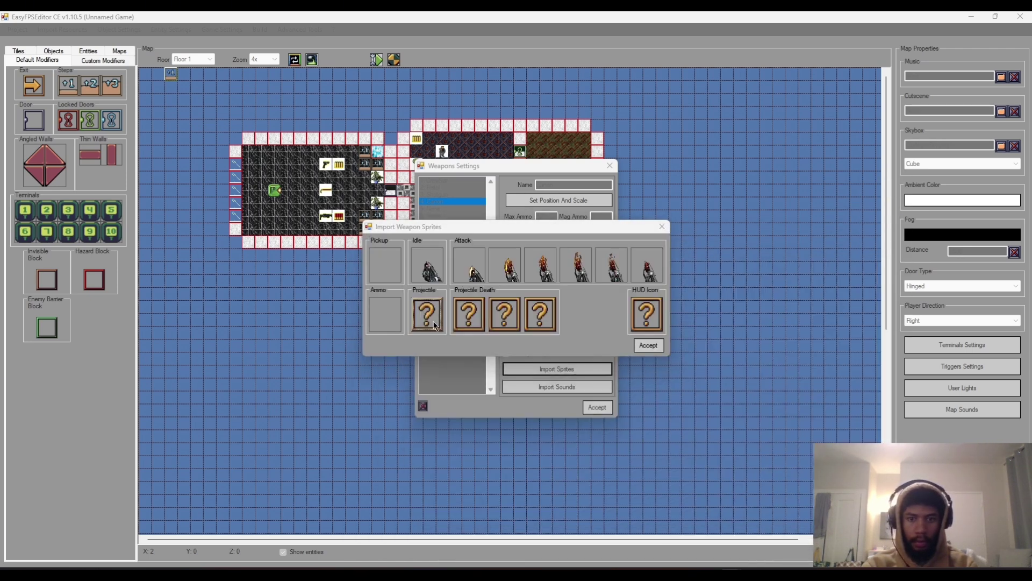
pyautogui.click(435, 325)
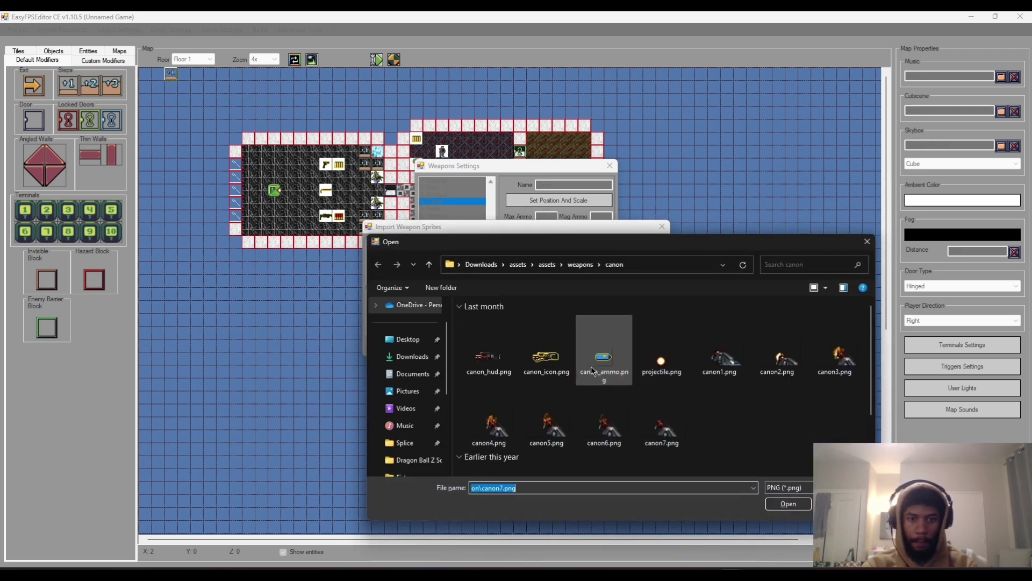
pyautogui.doubleClick(660, 366)
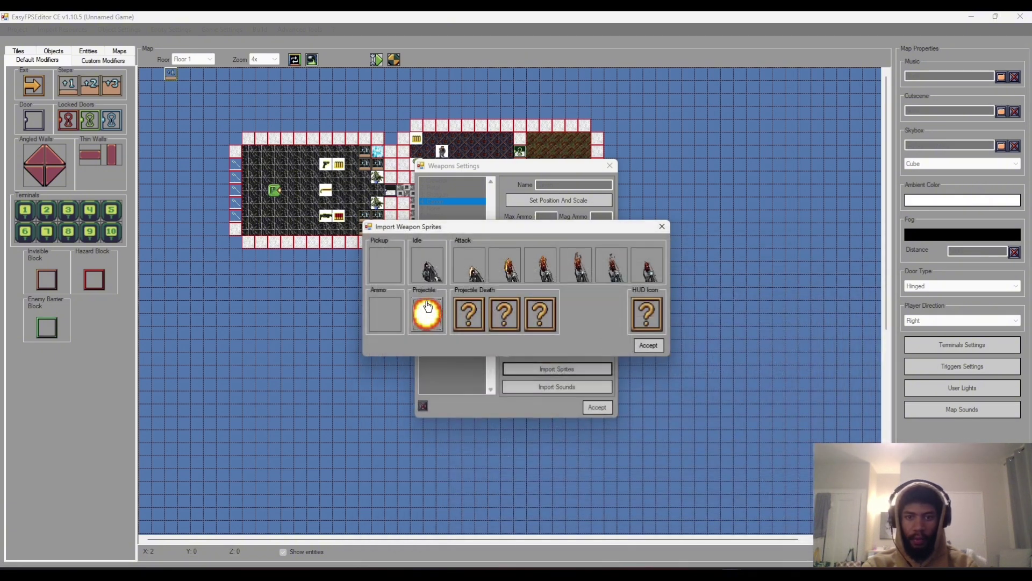
# Import projectile_death1.png, projectile_death2.png and projectile_death3.png as the Canon's three projectile death frames
pyautogui.click(469, 317)
pyautogui.scroll(-2, 656, 394)
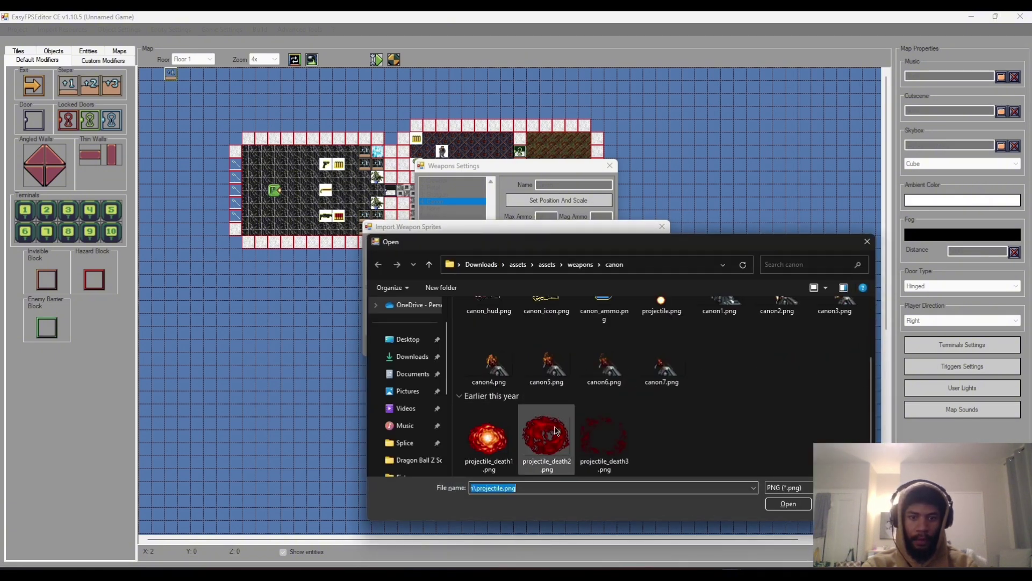
pyautogui.doubleClick(474, 437)
pyautogui.click(513, 312)
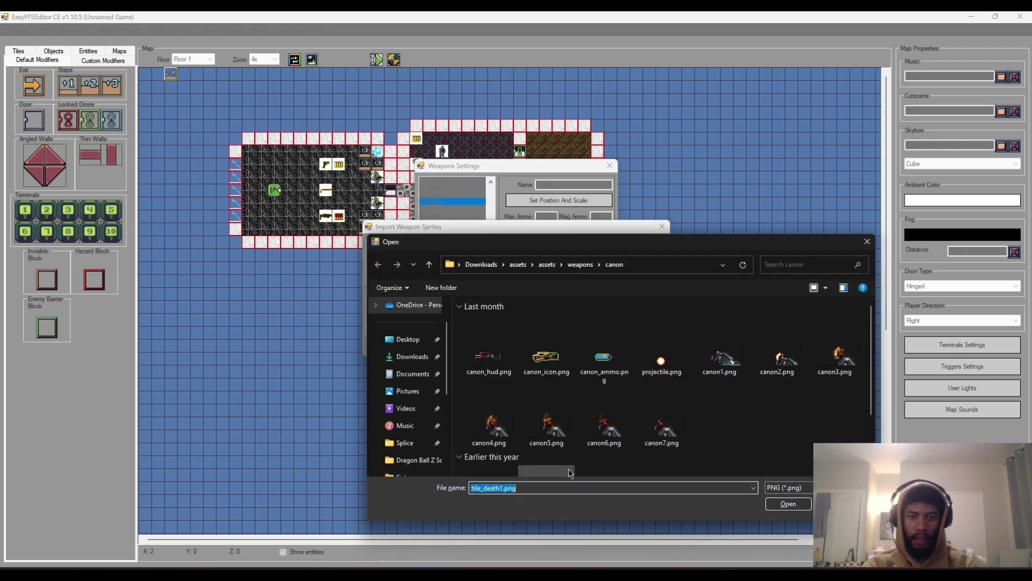
pyautogui.scroll(-1, 547, 424)
pyautogui.click(560, 442)
pyautogui.doubleClick(560, 443)
pyautogui.click(543, 311)
pyautogui.scroll(-1, 597, 447)
pyautogui.doubleClick(595, 443)
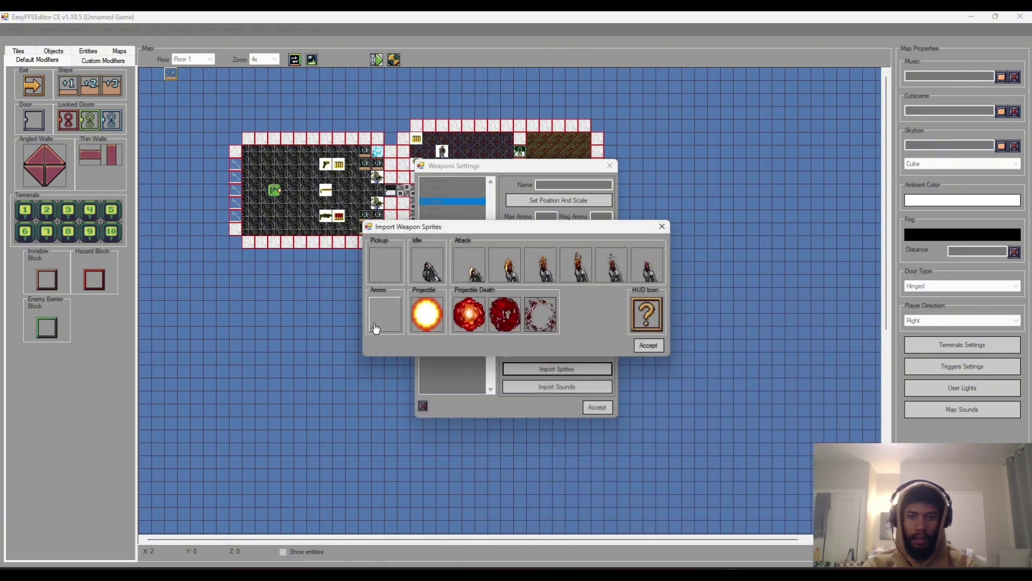
# Import canon_ammo.png as the ammo sprite, canon_icon.png as the pickup and canon_hud.png as the HUD icon, and accept the sprites
pyautogui.click(381, 305)
pyautogui.doubleClick(604, 379)
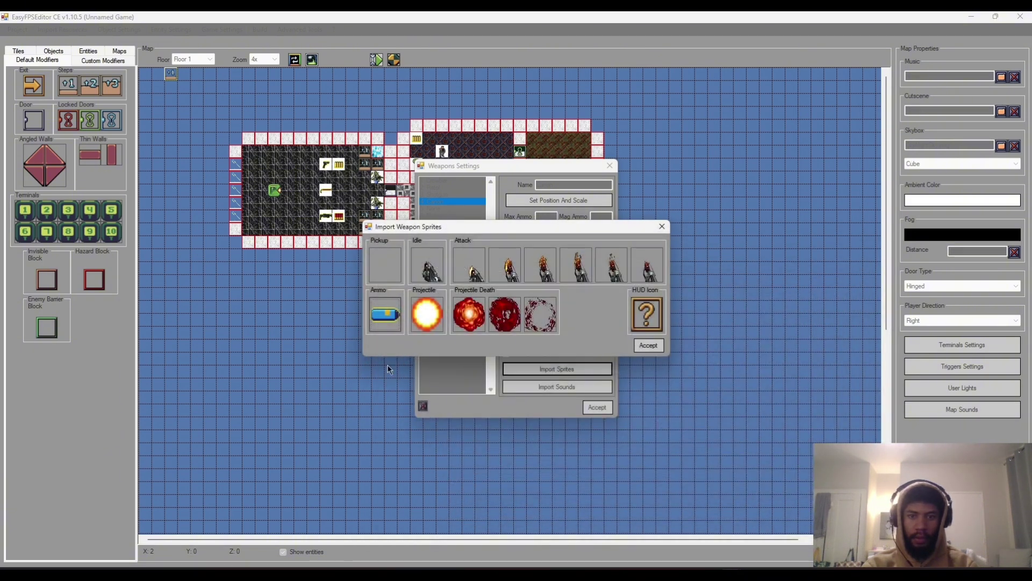
pyautogui.click(386, 262)
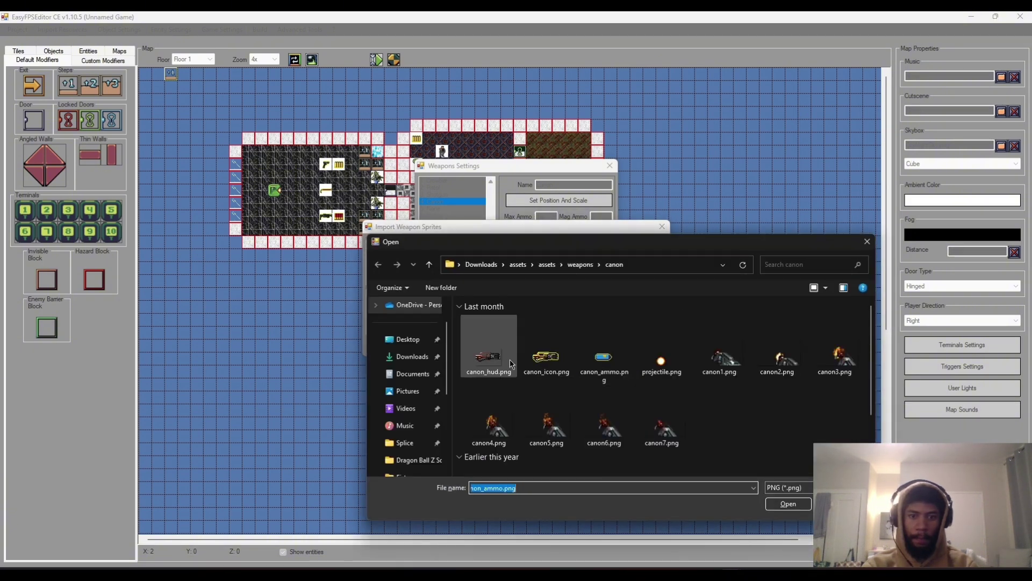
pyautogui.doubleClick(544, 356)
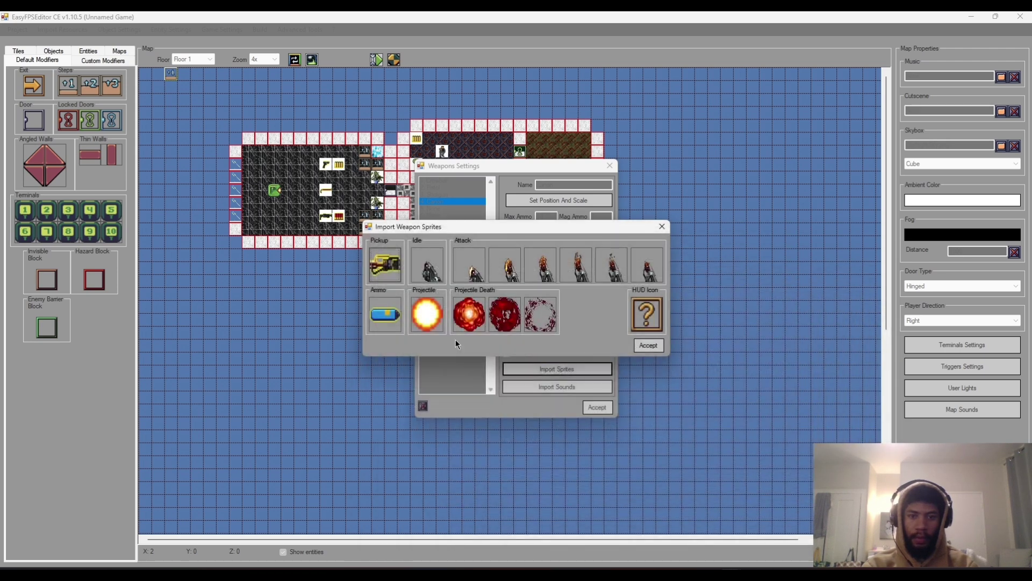
pyautogui.click(640, 328)
pyautogui.doubleClick(488, 340)
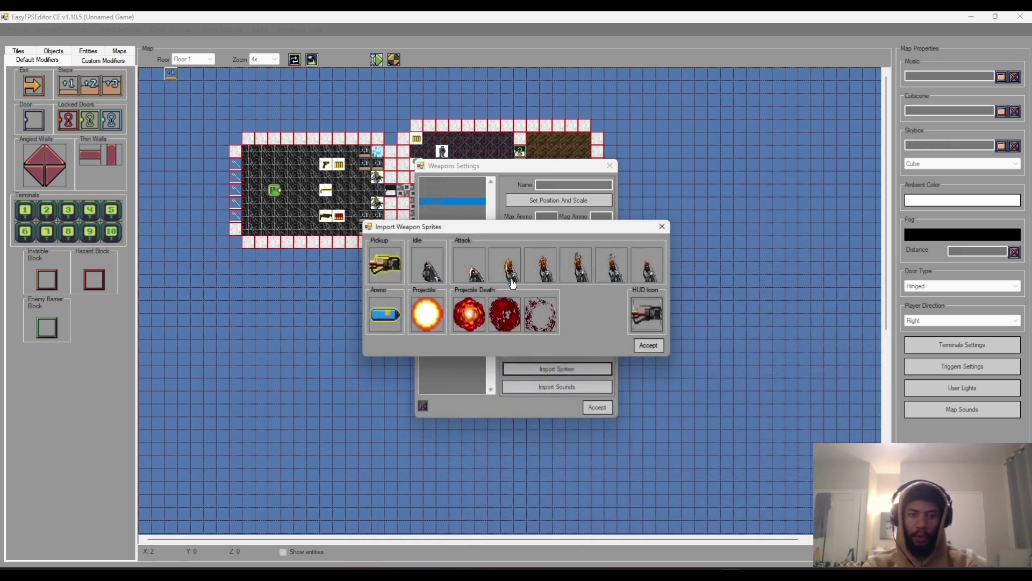
pyautogui.click(653, 349)
# Set the Canon's on-screen scale to 0.9 and its position to X 200, Y 110, and accept
pyautogui.click(589, 200)
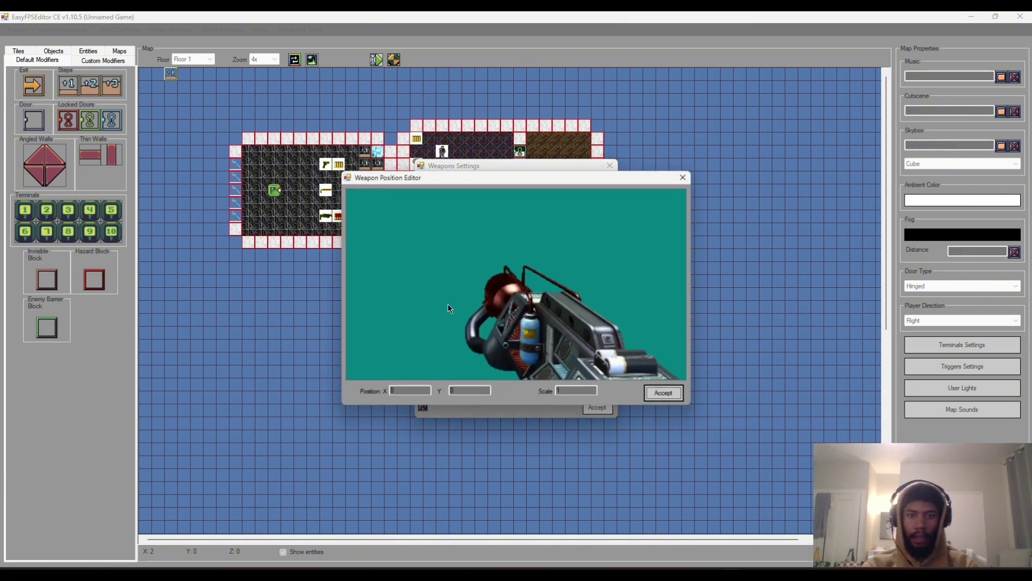
pyautogui.click(576, 390)
pyautogui.press('BackSpace')
pyautogui.write('0.9')
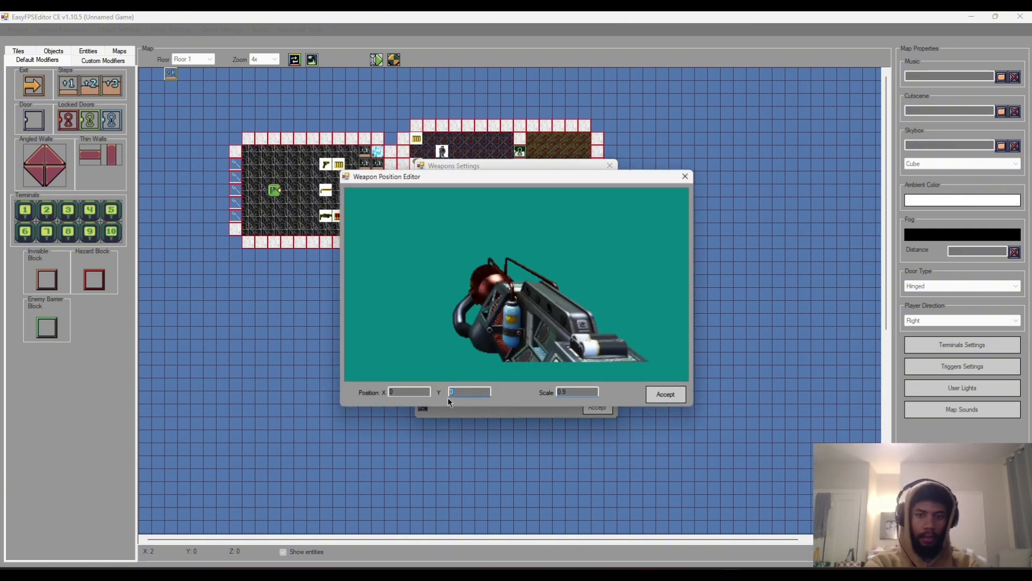
pyautogui.write('100')
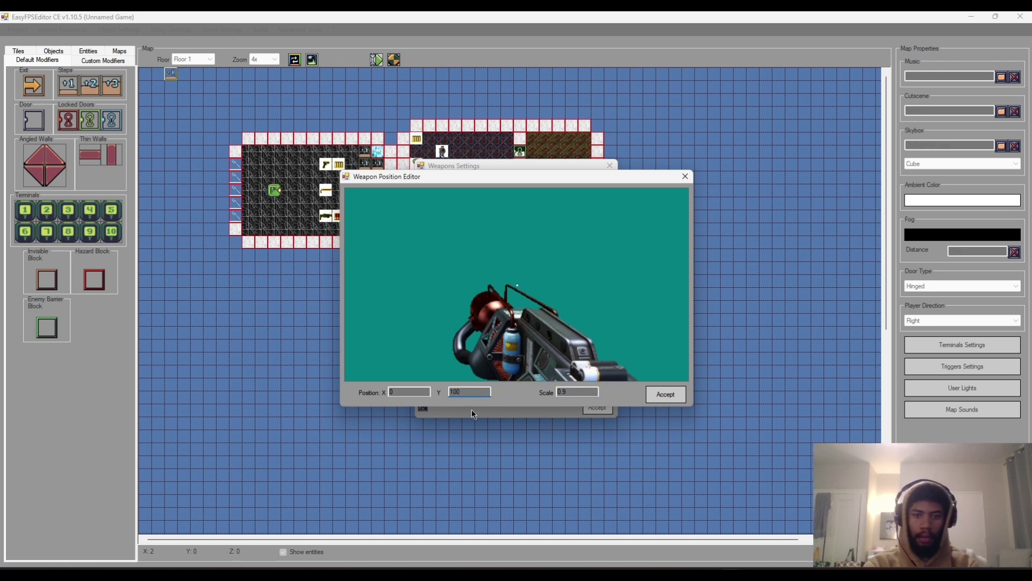
pyautogui.write('110')
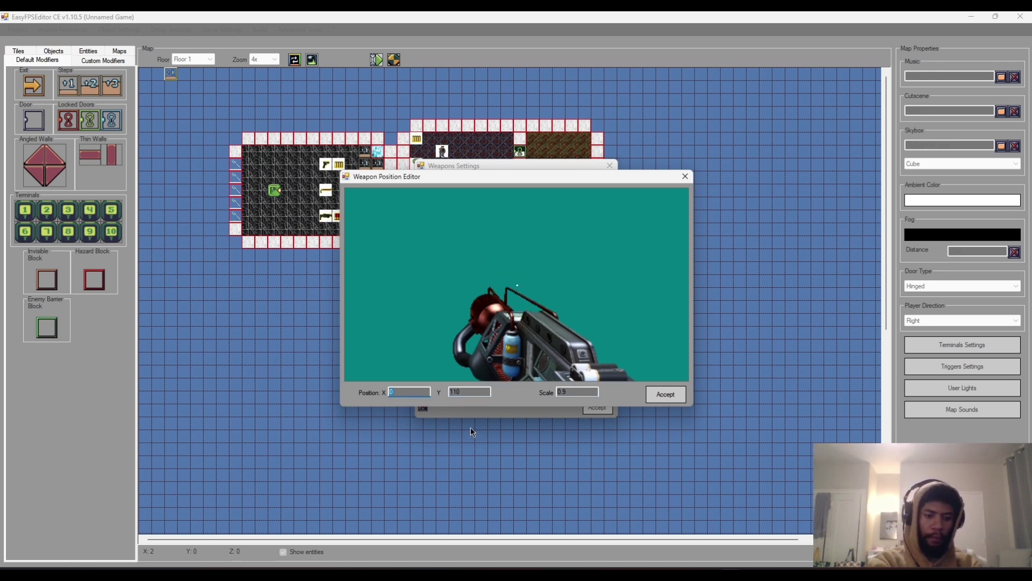
pyautogui.write('200')
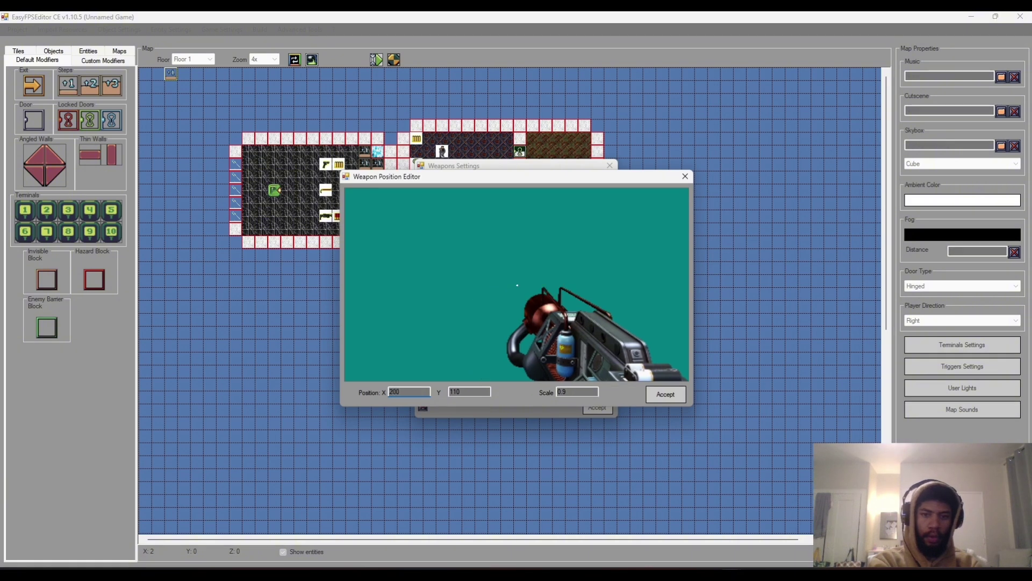
pyautogui.click(666, 394)
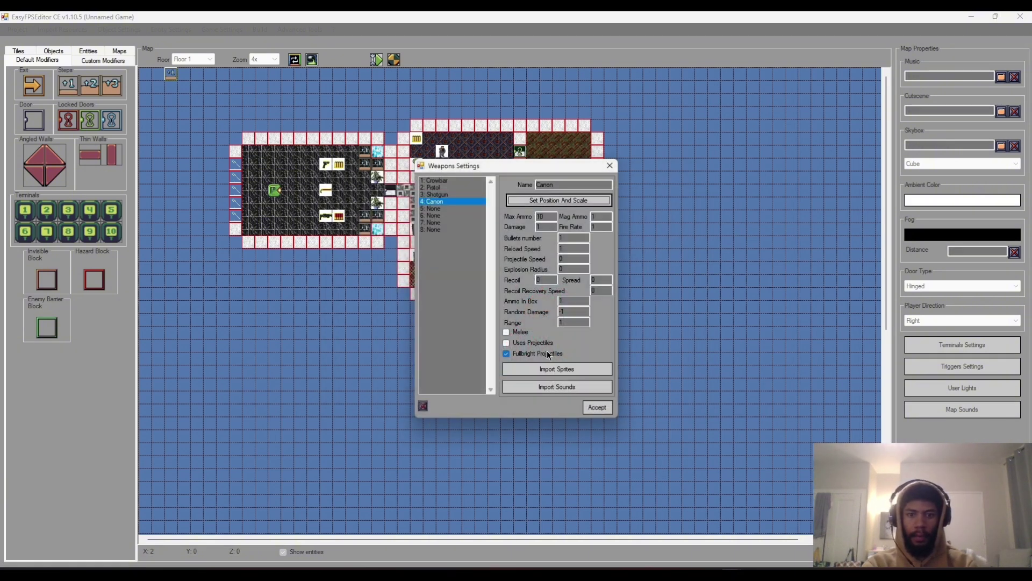
# Make the Canon use projectiles, with Max Ammo 50, Mag Ammo 5, Damage 50, Fire Rate 10 and Reload Speed 10
pyautogui.click(507, 343)
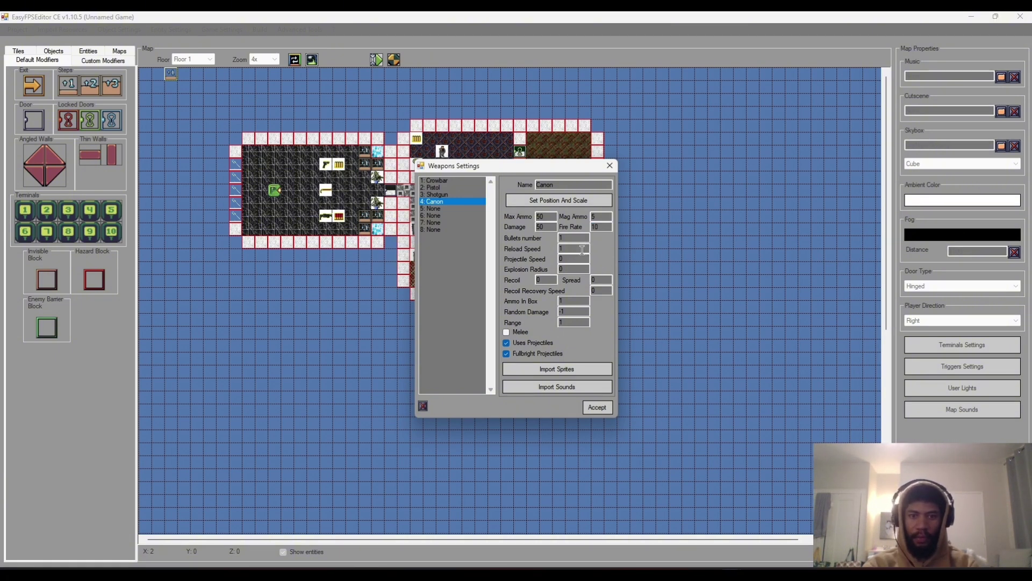
pyautogui.press('Tab')
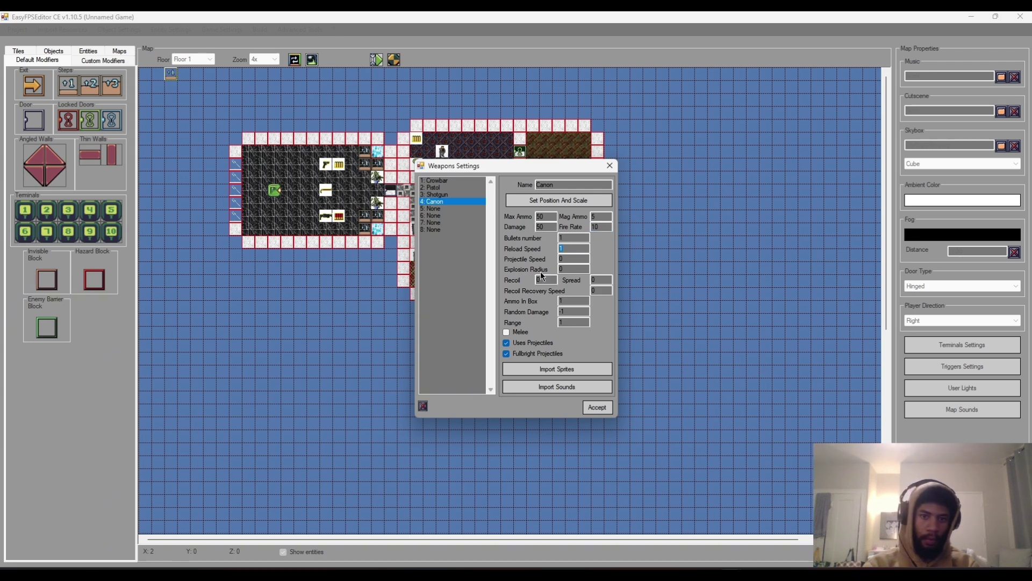
pyautogui.write('10')
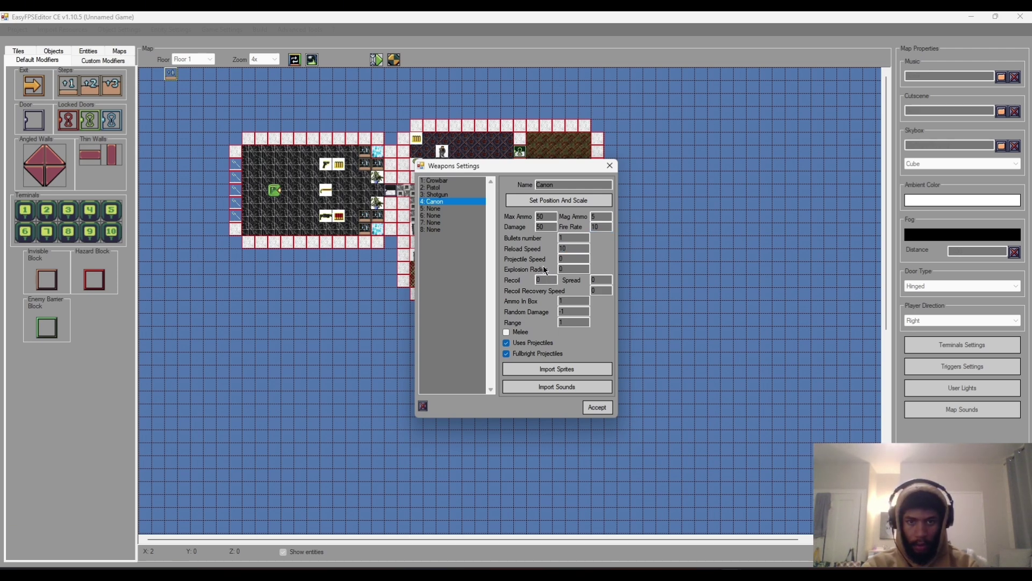
# Set the Canon's Projectile Speed to 120, Explosion Radius to 25 and Ammo In Box to 5
pyautogui.click(573, 258)
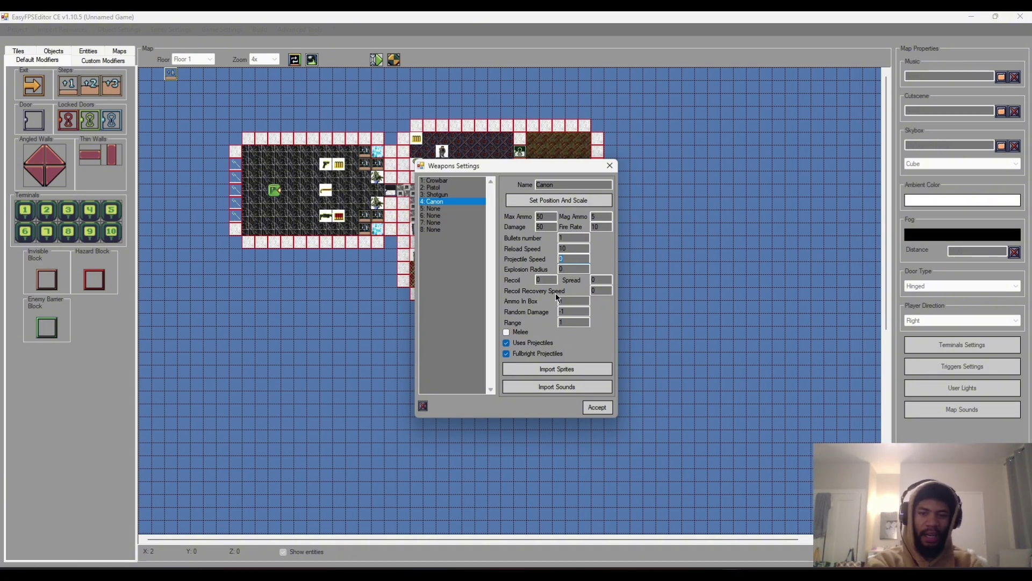
pyautogui.write('0')
pyautogui.press('BackSpace')
pyautogui.write('20')
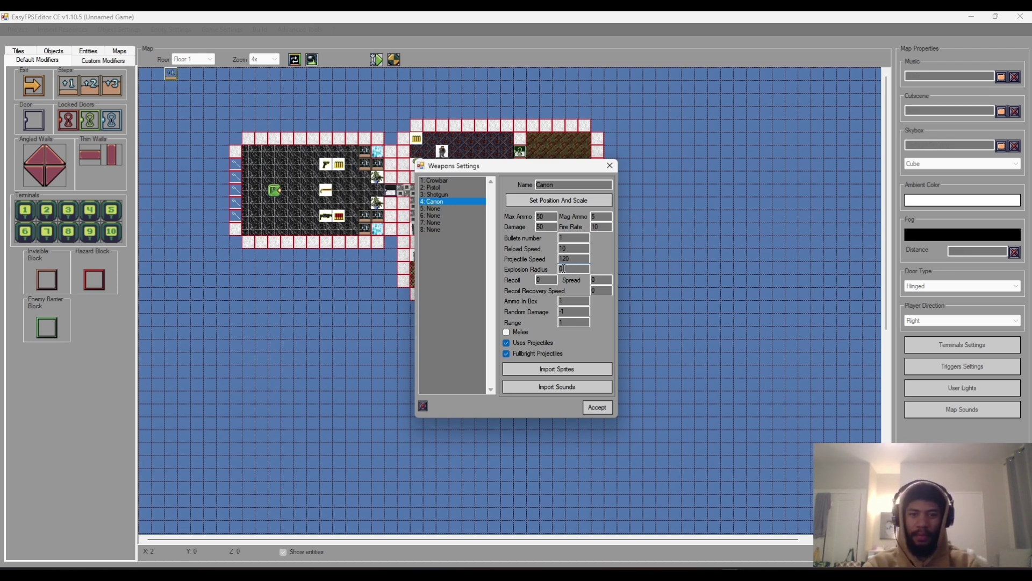
pyautogui.press('Tab')
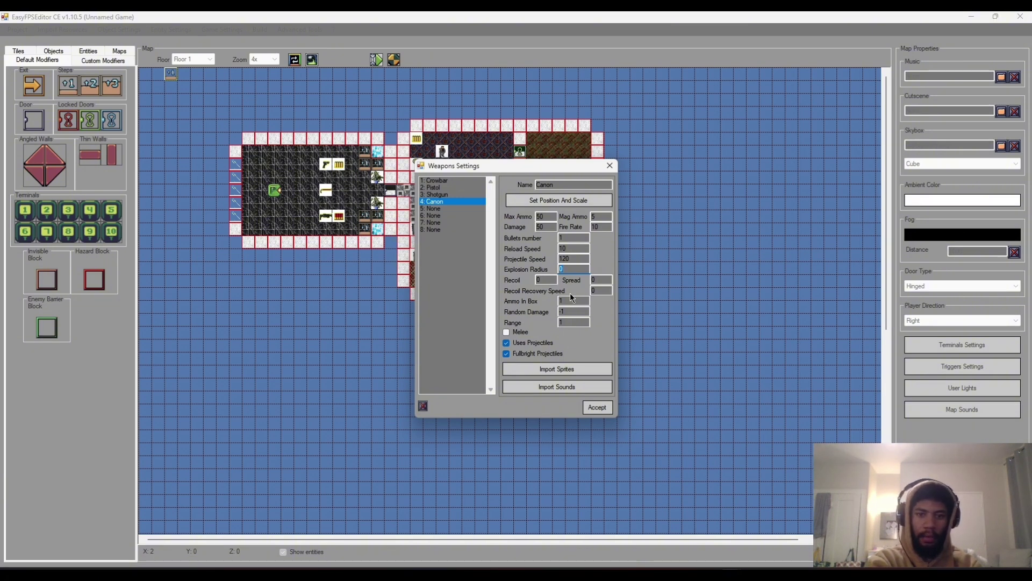
pyautogui.write('25')
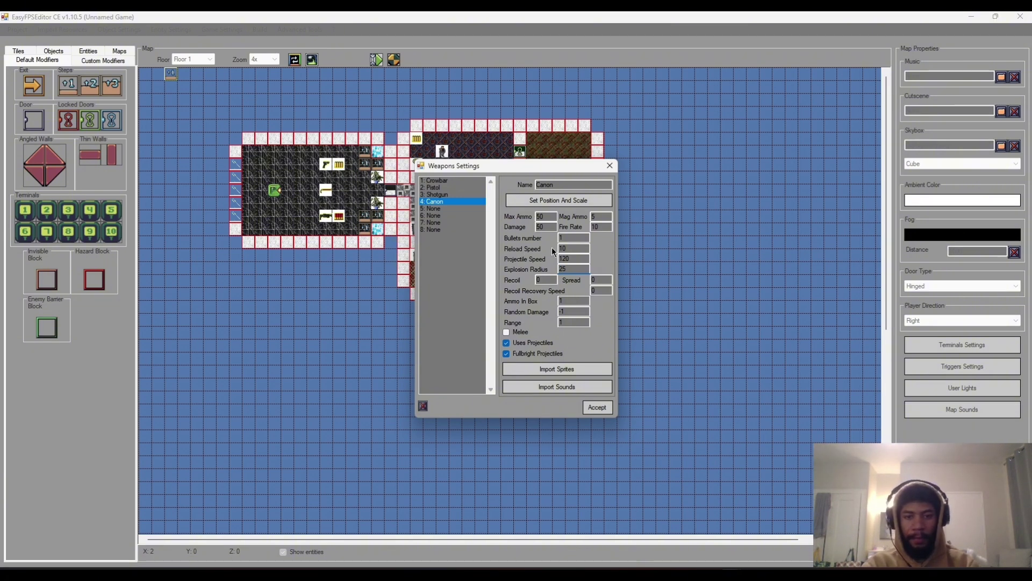
pyautogui.press('Tab')
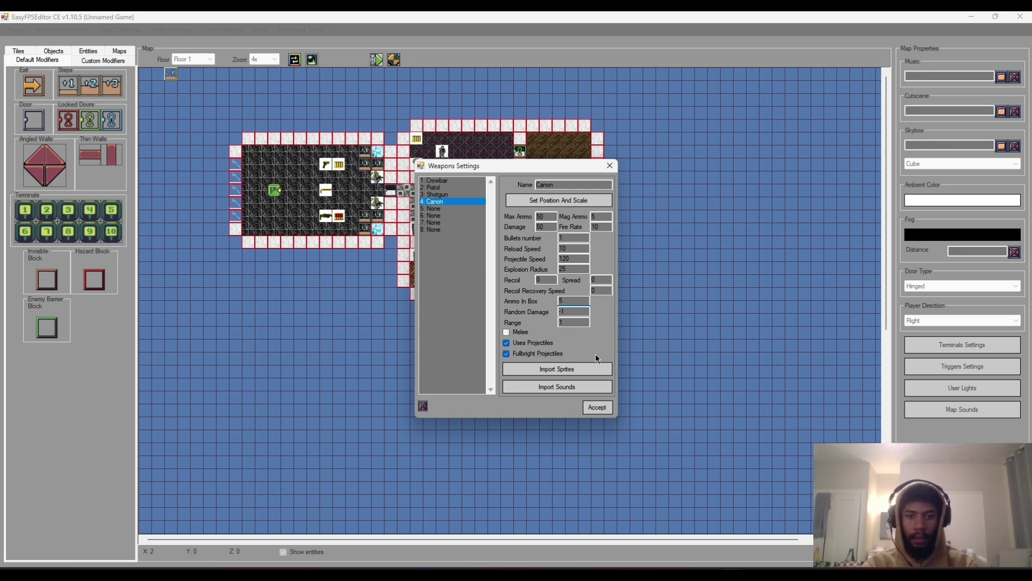
# Import the Canon's pull-out sound, and canon_fire.wav as its fire sound
pyautogui.click(572, 383)
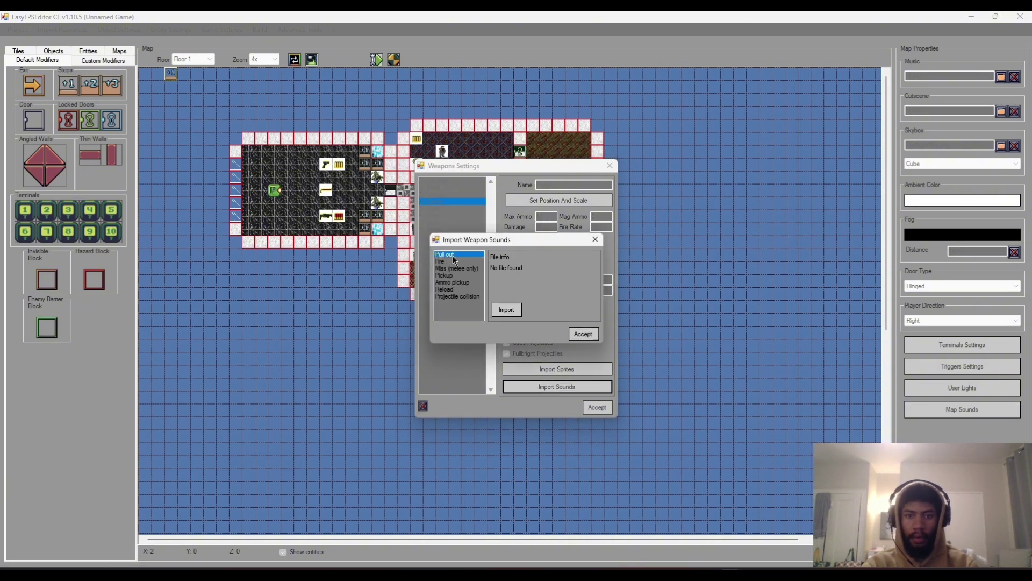
pyautogui.click(506, 310)
pyautogui.doubleClick(566, 337)
pyautogui.click(586, 334)
pyautogui.click(538, 327)
pyautogui.click(446, 262)
pyautogui.click(506, 309)
pyautogui.doubleClick(793, 359)
pyautogui.click(542, 325)
# Import canon_ammo_pickup.wav as the Canon's ammo pickup sound and canon_pickup.wav as its pickup sound
pyautogui.click(450, 282)
pyautogui.click(507, 310)
pyautogui.doubleClick(557, 359)
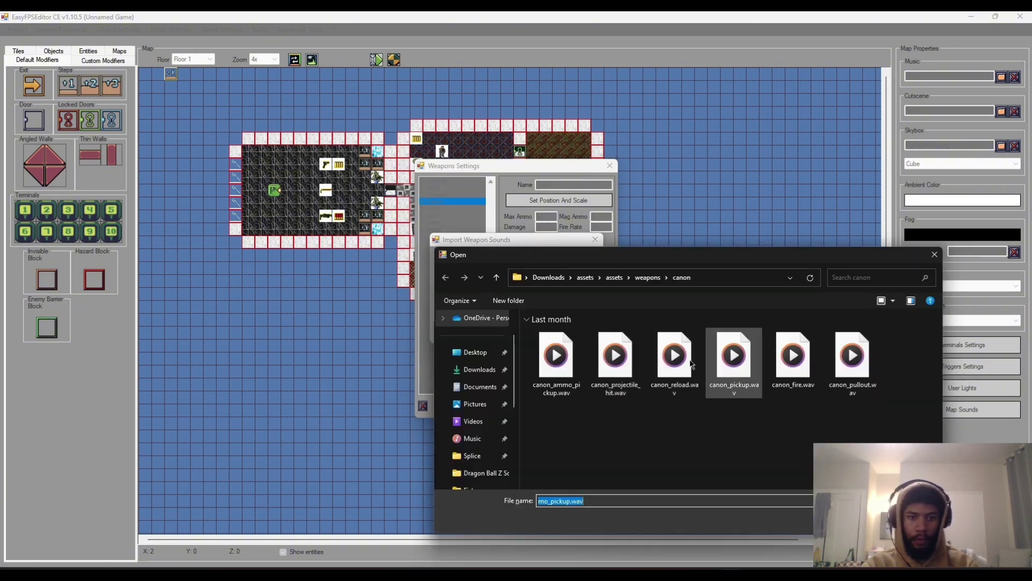
pyautogui.doubleClick(725, 361)
pyautogui.click(539, 326)
# Import canon_reload.wav as the Canon's reload sound
pyautogui.click(447, 289)
pyautogui.click(506, 309)
pyautogui.doubleClick(675, 359)
pyautogui.click(540, 326)
# Import canon_projectile_hit.wav as the Canon's projectile collision sound and accept the sound and weapon settings
pyautogui.click(458, 296)
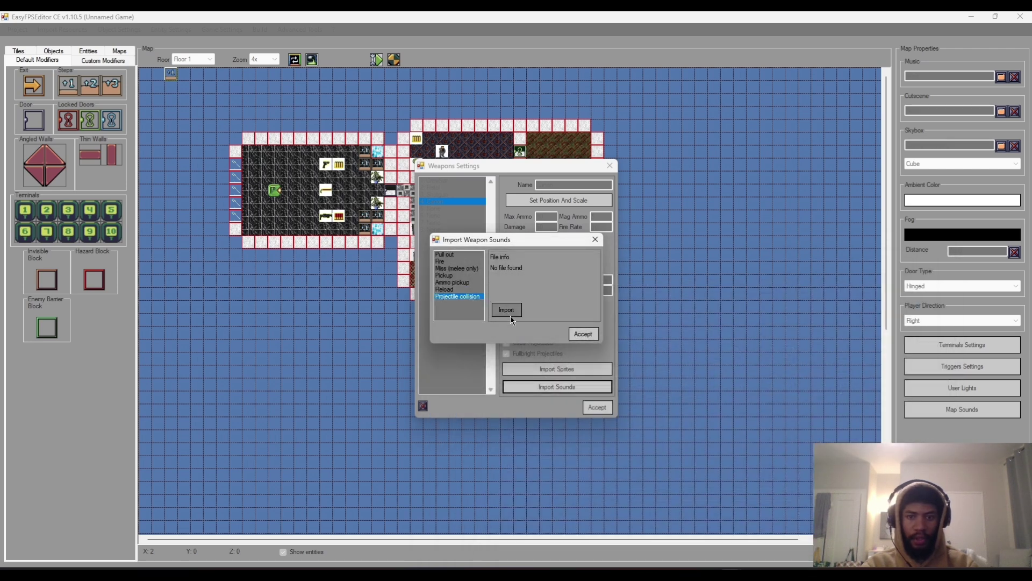
pyautogui.click(508, 312)
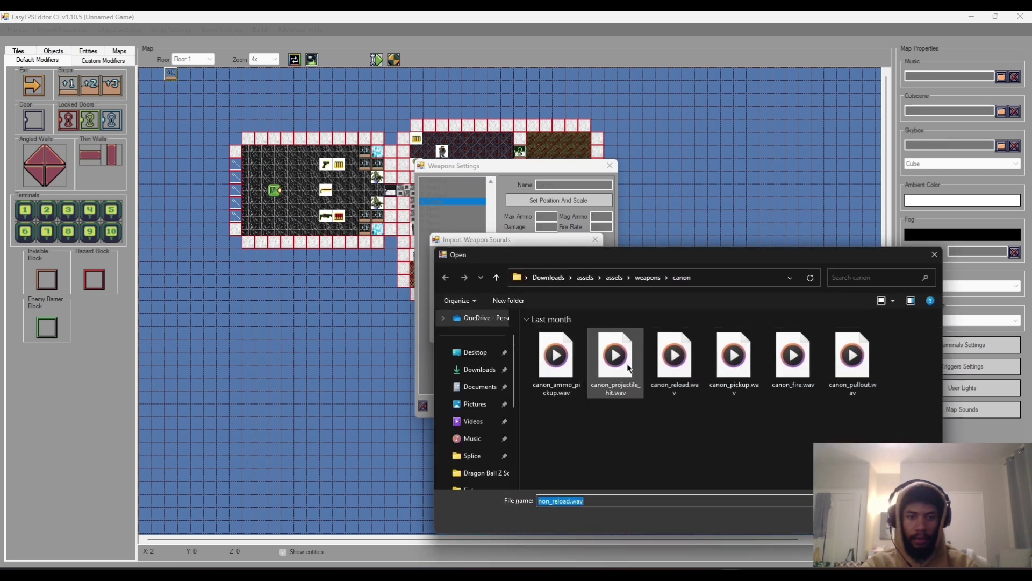
pyautogui.doubleClick(629, 369)
pyautogui.click(538, 326)
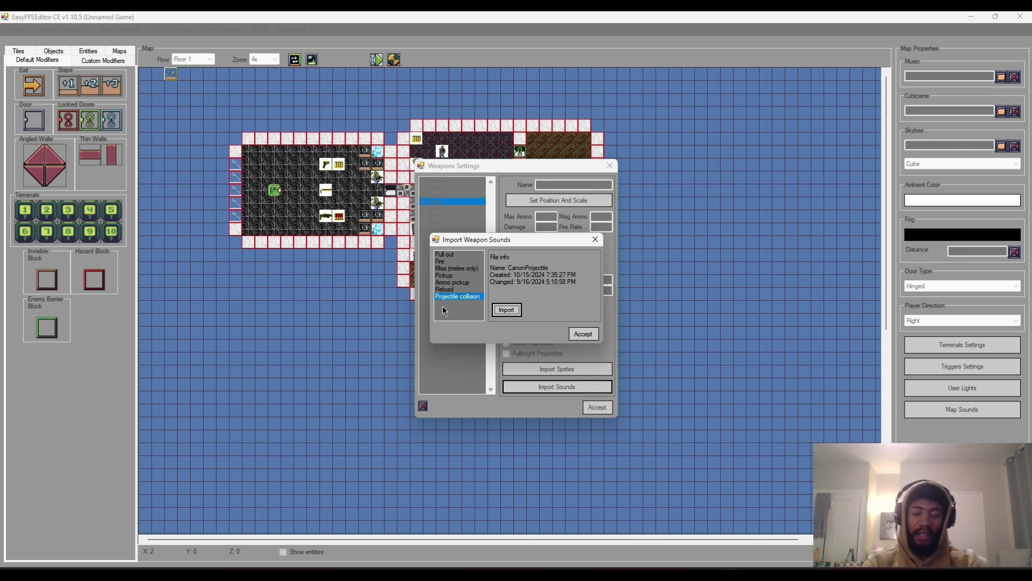
pyautogui.click(582, 335)
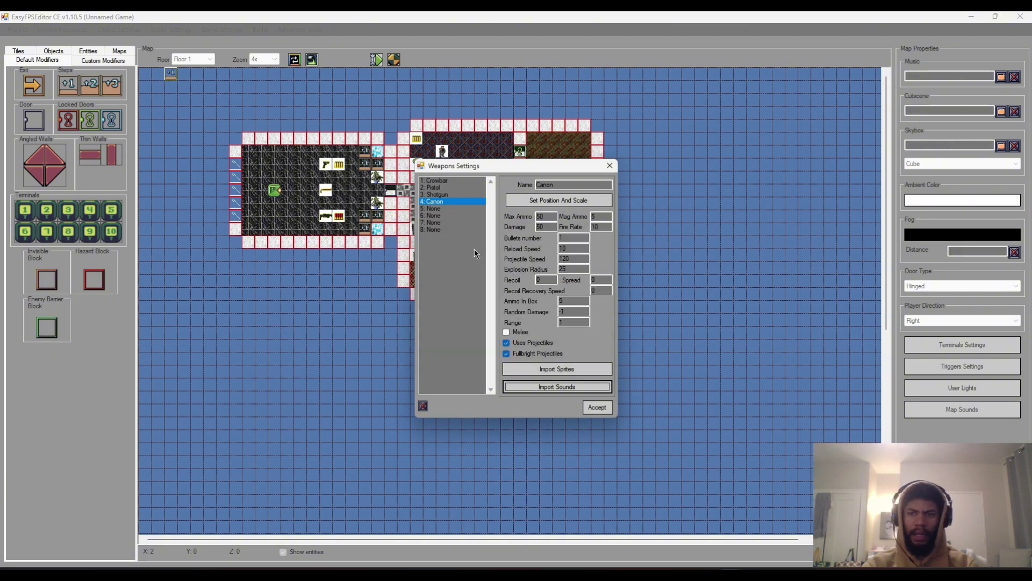
pyautogui.click(590, 411)
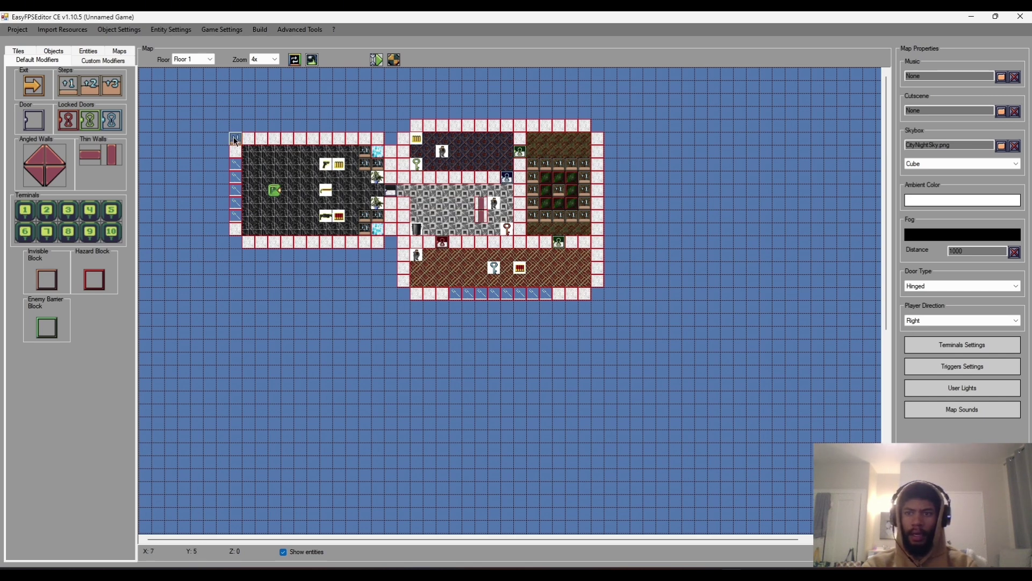
# Place Canon ammo beside the shells in the long lower room and above the green key, and the Canon on the hazard pit's centre block
pyautogui.click(56, 52)
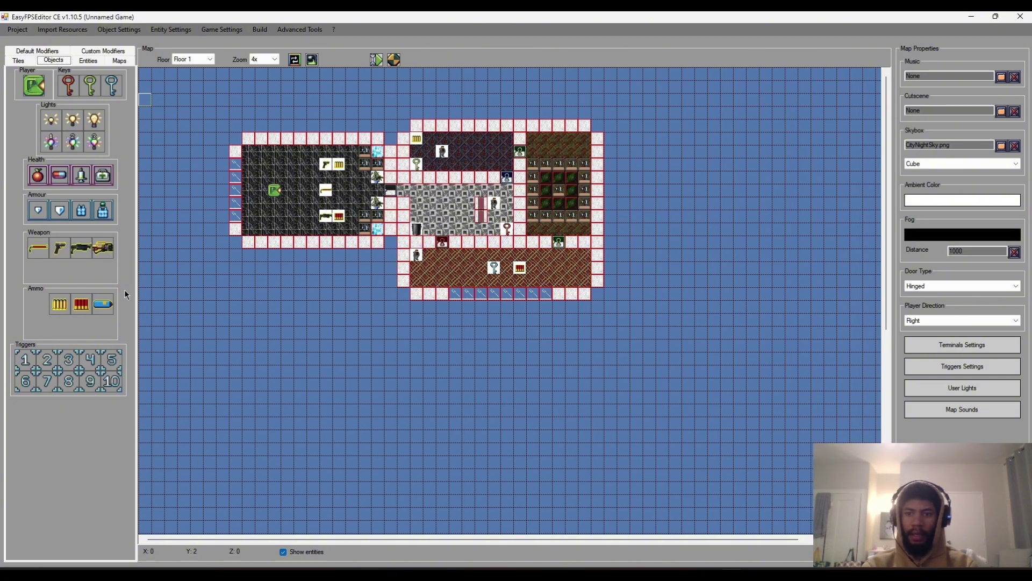
pyautogui.click(102, 304)
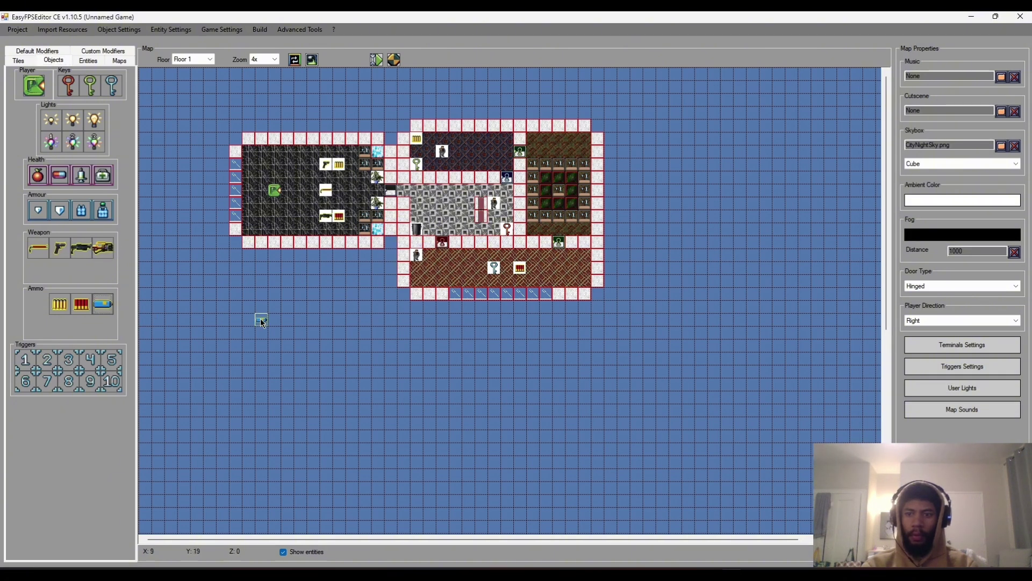
pyautogui.click(545, 268)
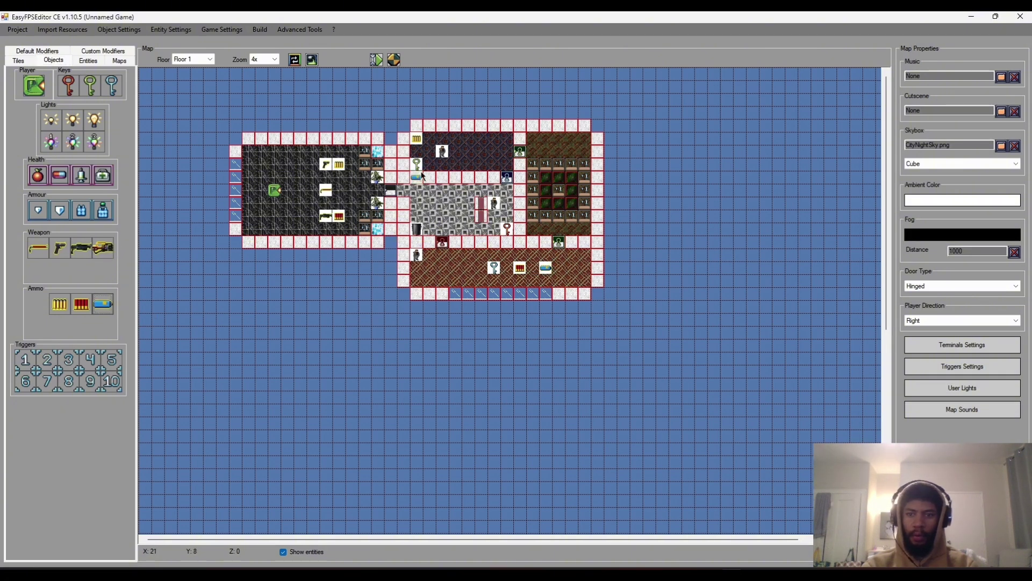
pyautogui.click(418, 152)
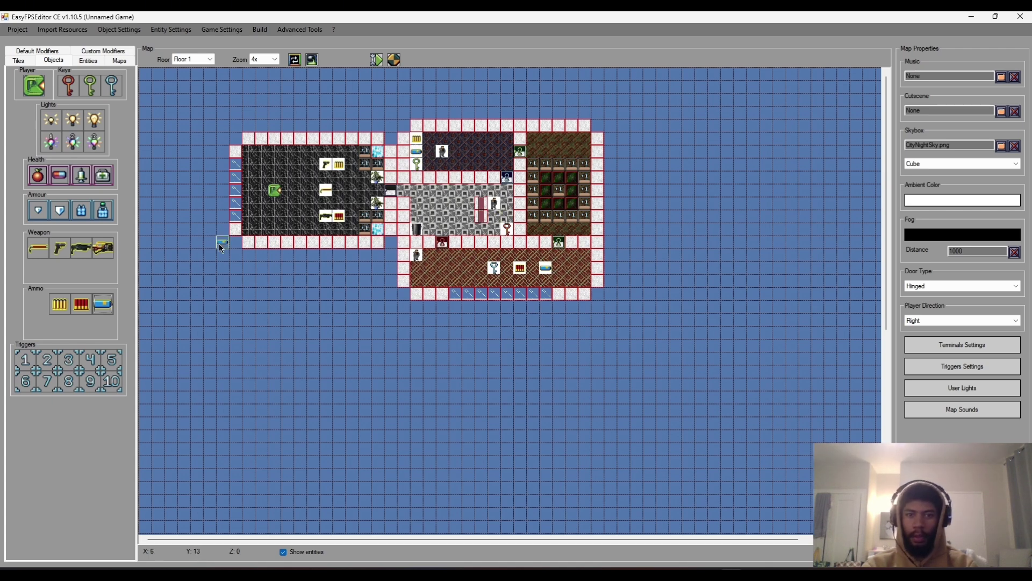
pyautogui.click(103, 253)
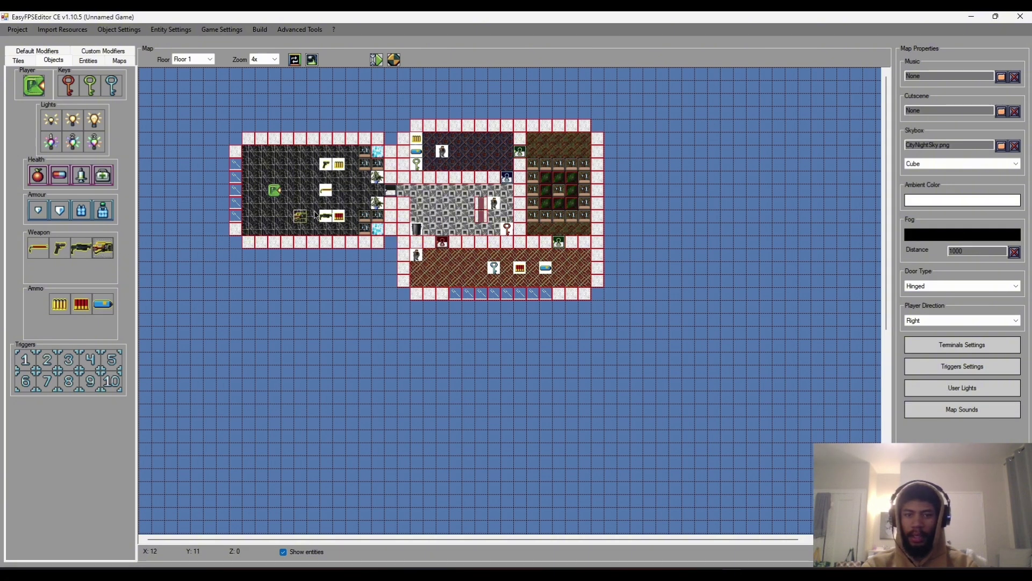
pyautogui.click(560, 193)
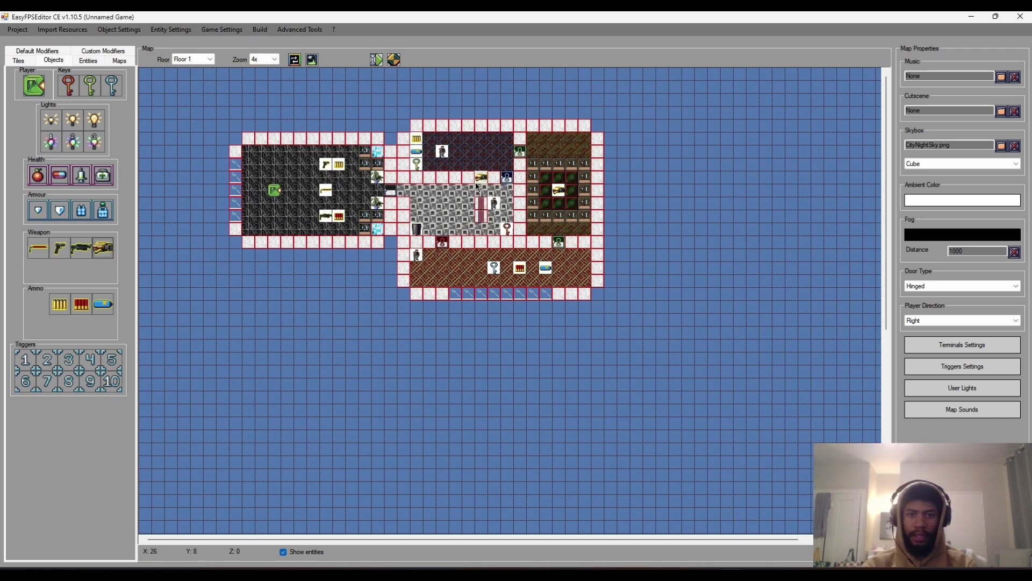
# Test-run the map with a new game, playing through the first rooms until the red key is collected
pyautogui.click(393, 61)
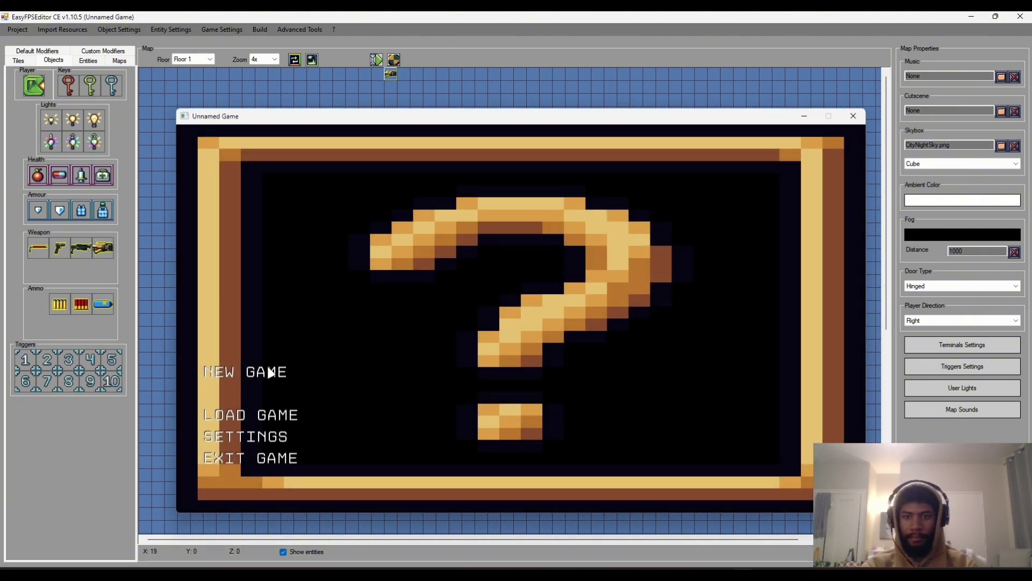
pyautogui.click(260, 372)
pyautogui.press('w')
pyautogui.press('w')
pyautogui.press('w')
pyautogui.press('w')
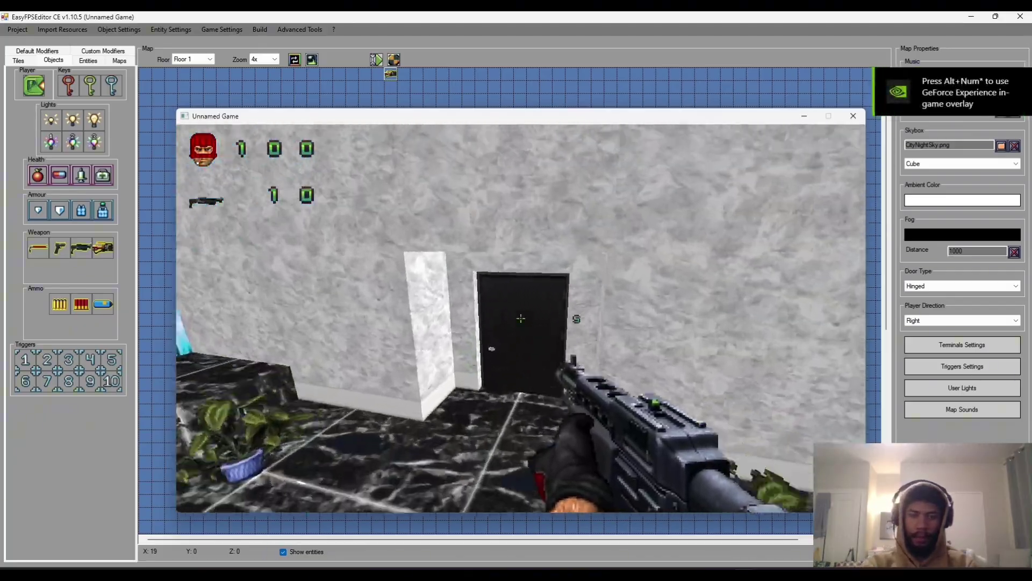
pyautogui.press('w')
pyautogui.press('w')
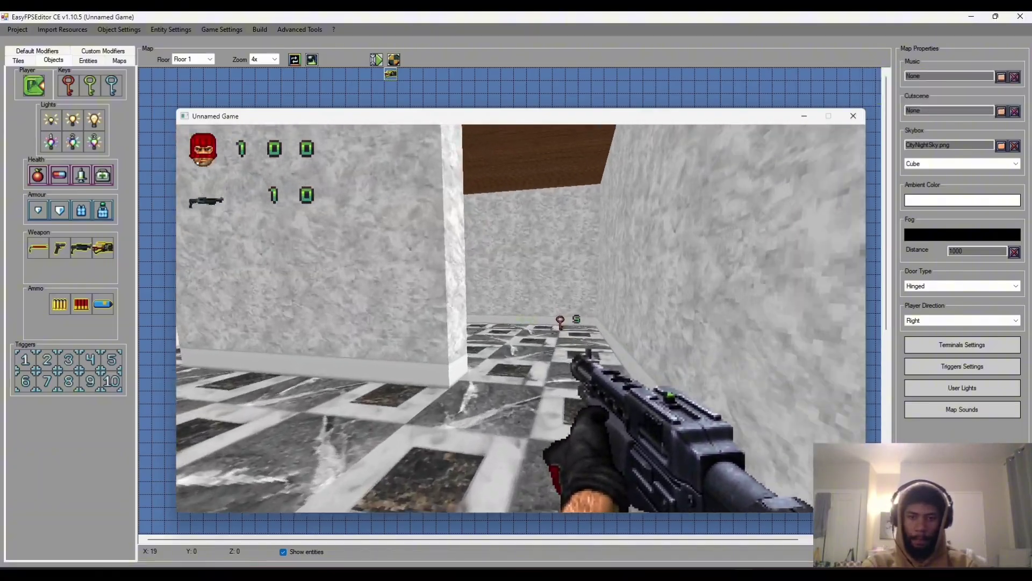
pyautogui.click(520, 318)
pyautogui.click(521, 318)
pyautogui.click(520, 318)
pyautogui.press('w')
pyautogui.press('w')
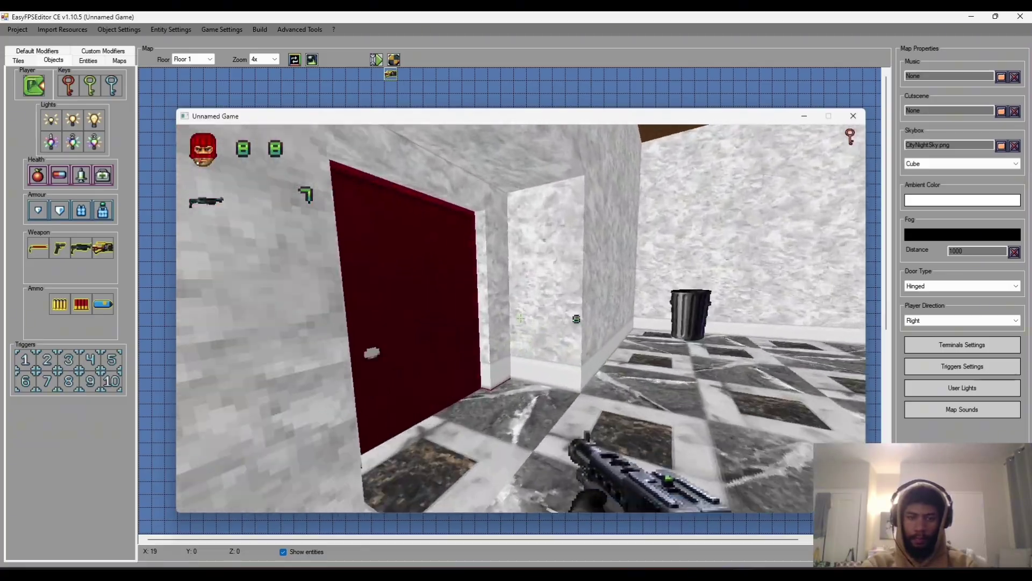
# Go through the red door in the test game, shoot the enemy behind it and collect the blue key
pyautogui.press('e')
pyautogui.press('w')
pyautogui.click(520, 318)
pyautogui.click(520, 318)
pyautogui.press('s')
pyautogui.click(521, 318)
pyautogui.press('w')
pyautogui.press('r')
pyautogui.press('w')
pyautogui.press('w')
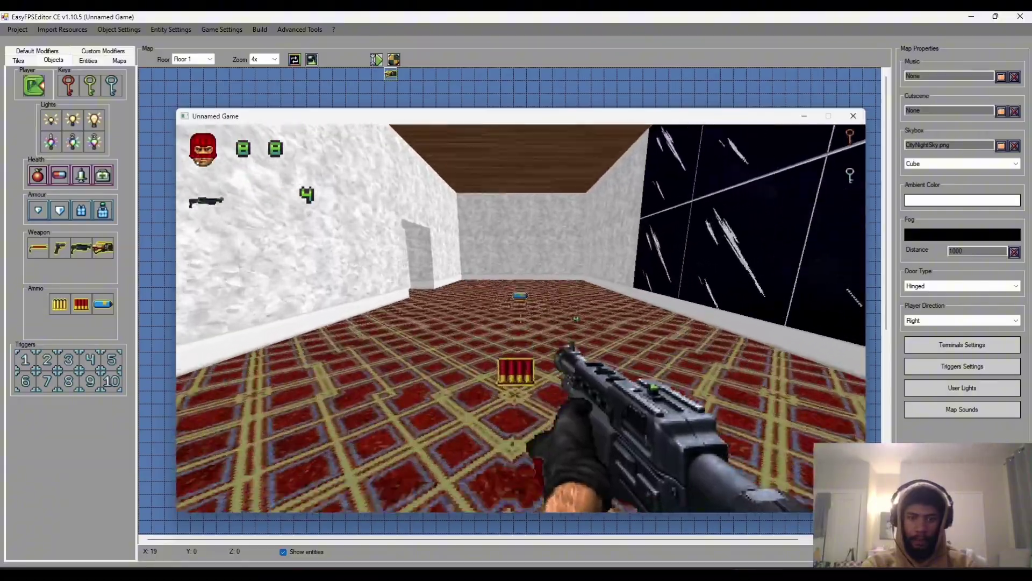
# Collect the ammo in the long room, clear the enemy from the blue-carpeted room and take the green key
pyautogui.press('Right')
pyautogui.press('w')
pyautogui.press('w')
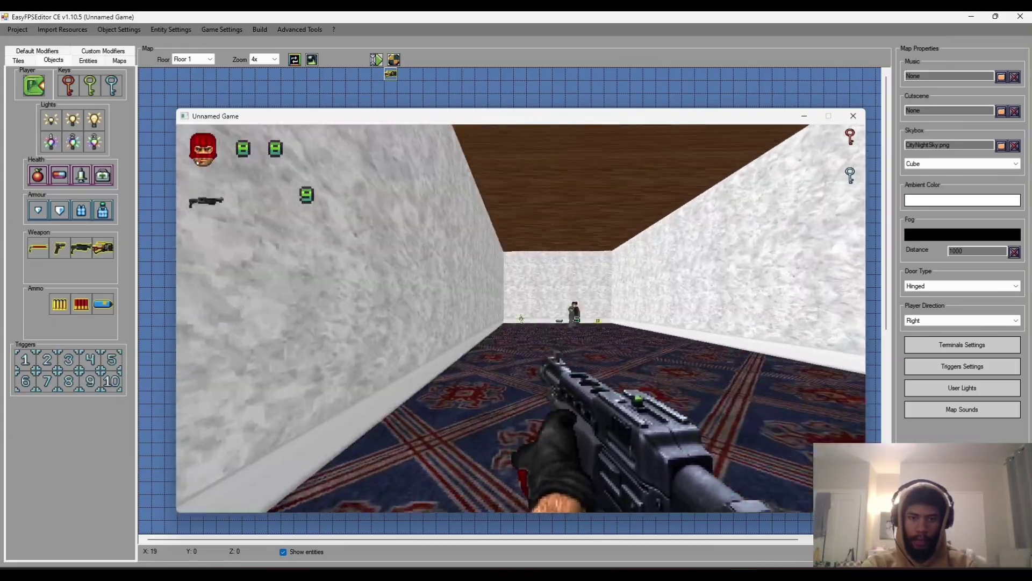
pyautogui.press('s')
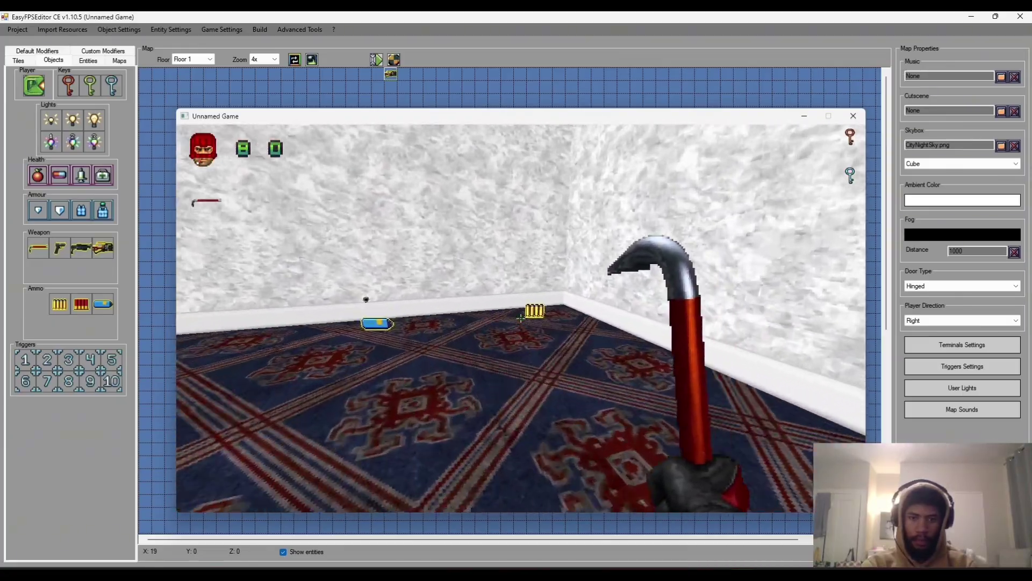
pyautogui.press('w')
pyautogui.press('Left')
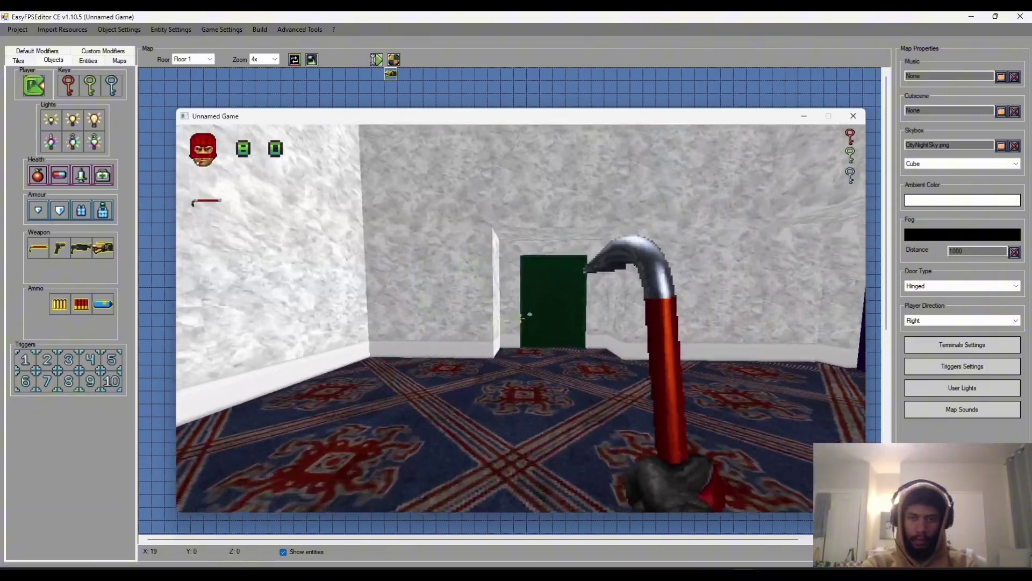
# Go through the green door and cross the hazard pit to pick up the Canon from its centre block
pyautogui.press('w')
pyautogui.press('Right')
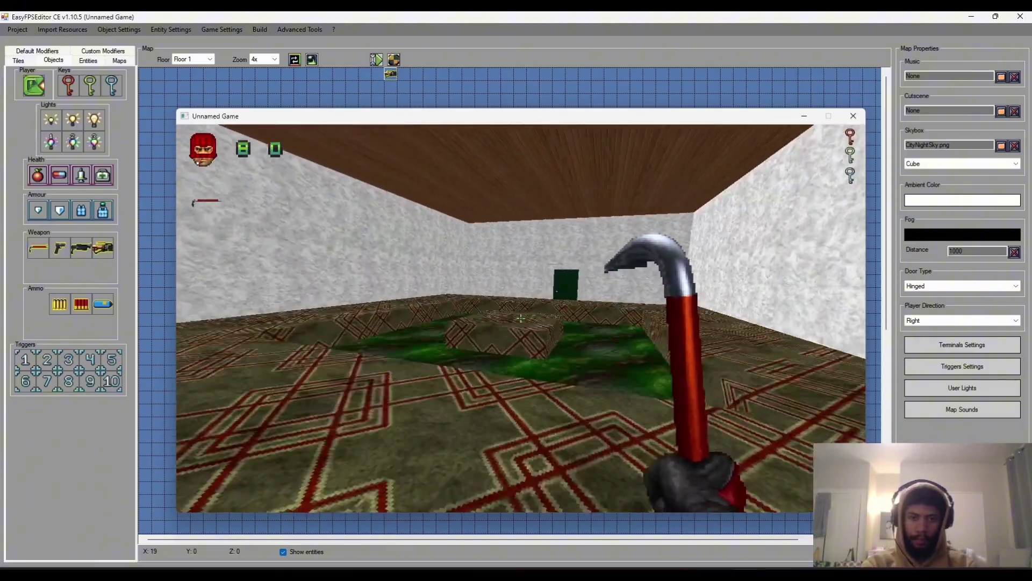
pyautogui.press('Left')
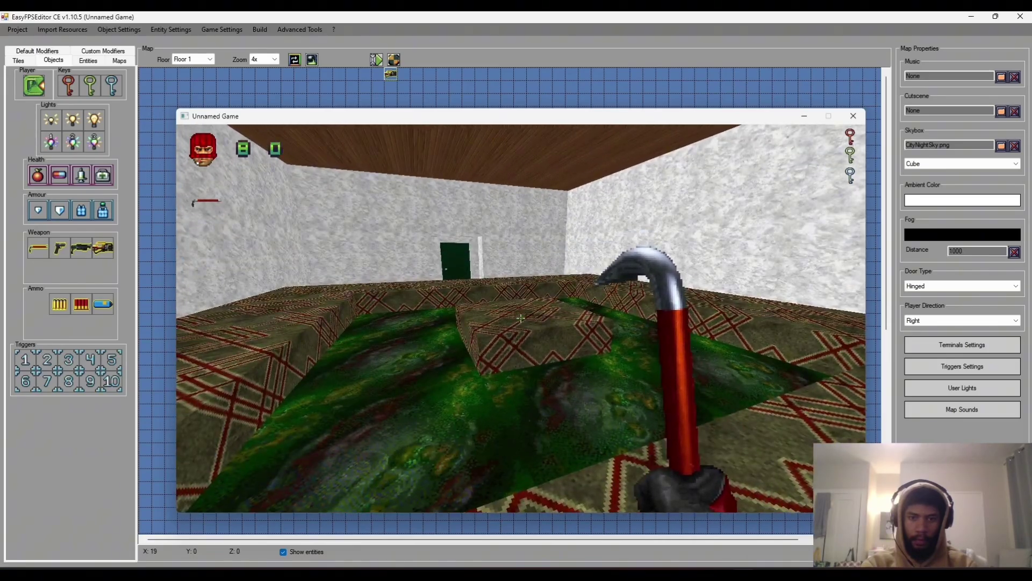
pyautogui.press('Left')
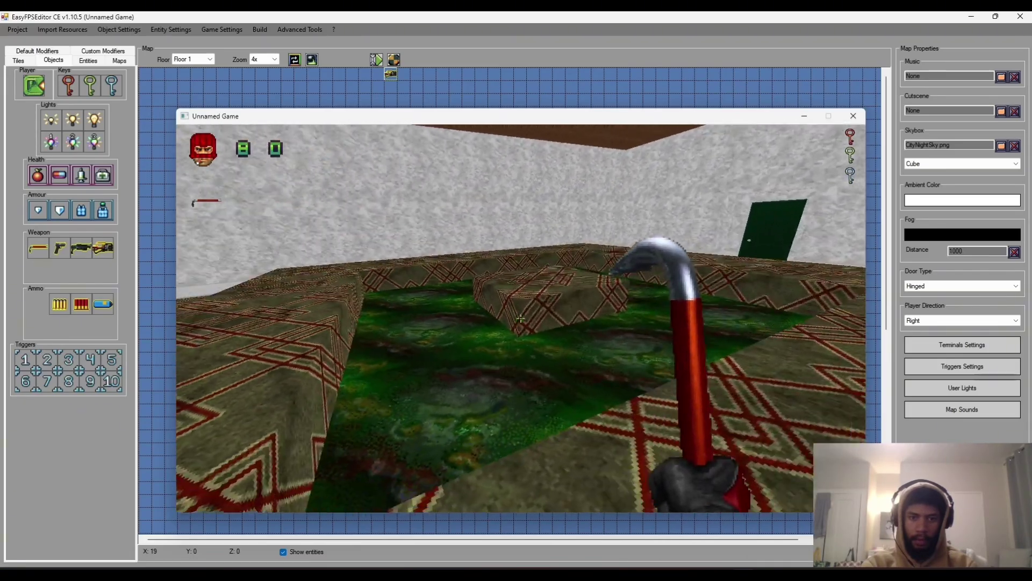
pyautogui.press('d')
pyautogui.press('d')
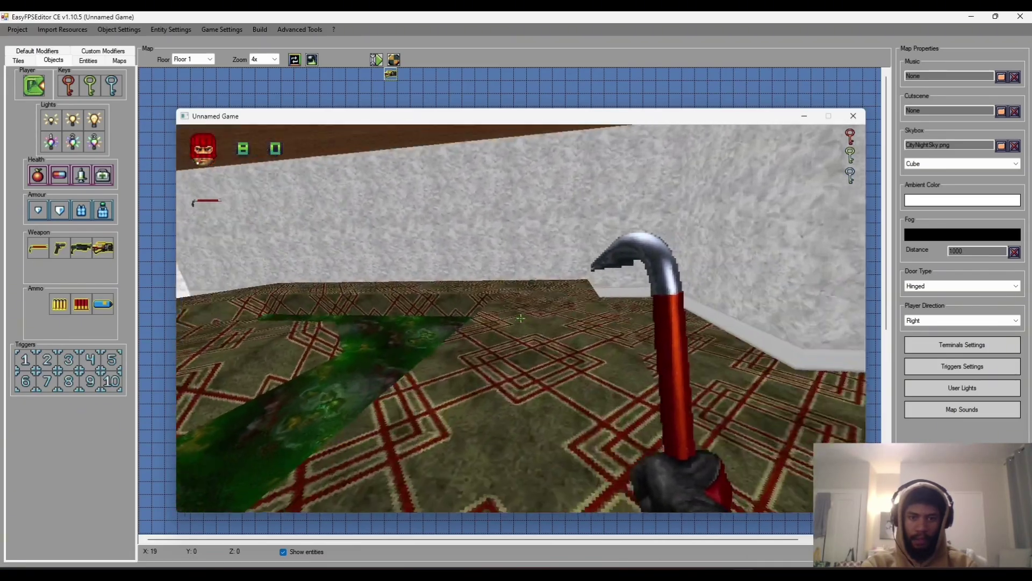
pyautogui.press('Left')
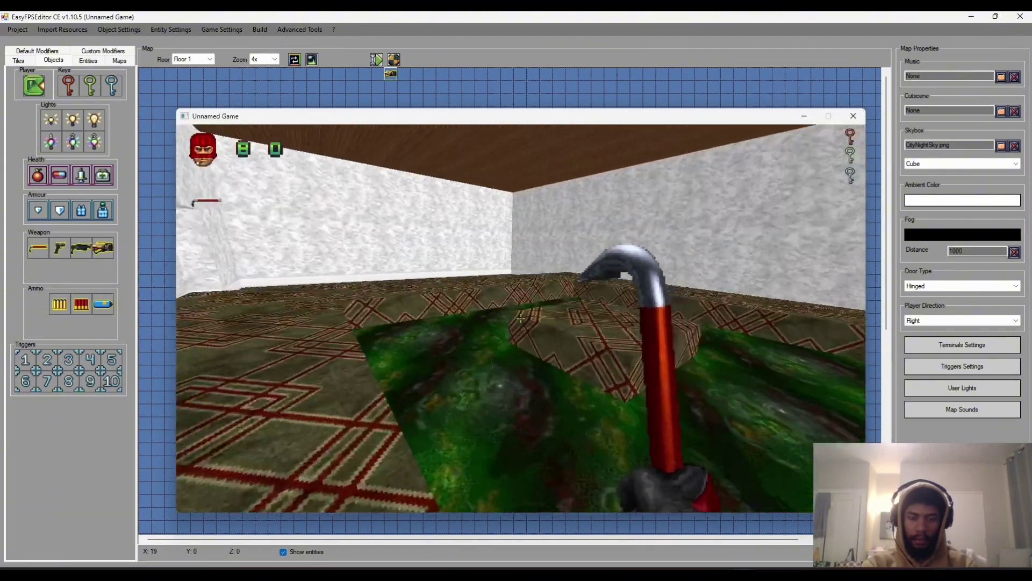
pyautogui.press('w')
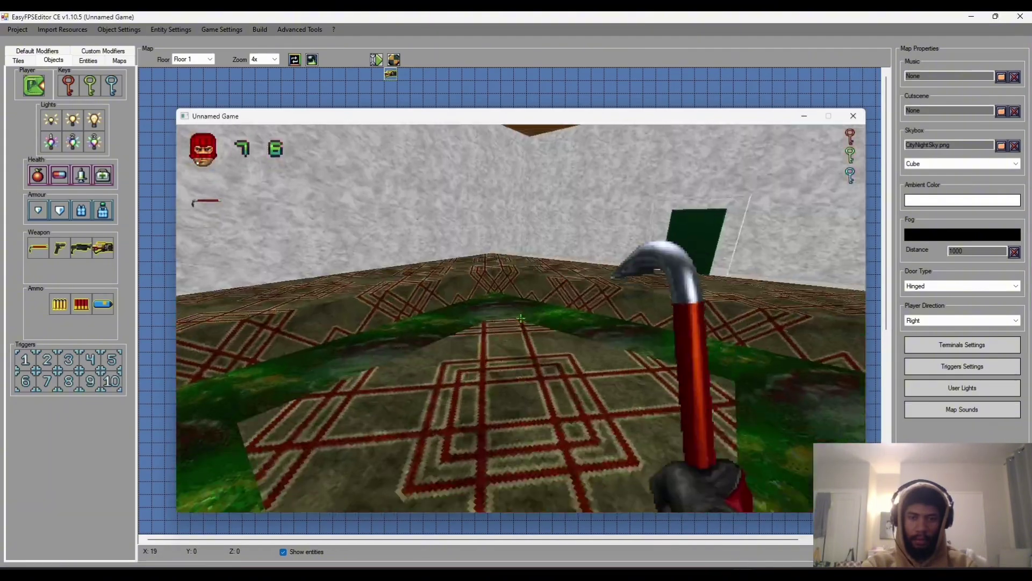
pyautogui.press('w')
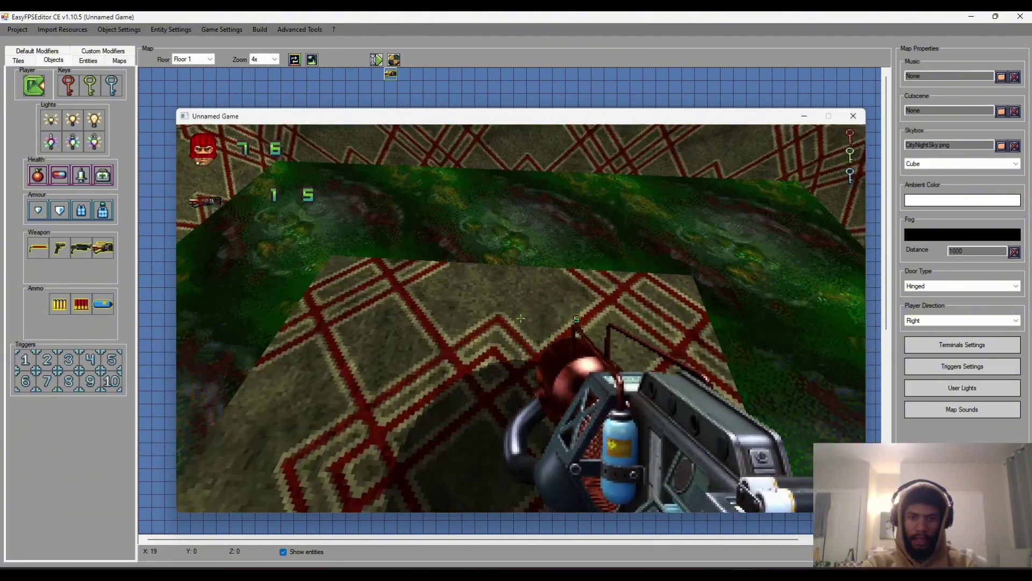
# Examine the Canon's first-person sprite and ammo HUD while turning, looking up and down and jumping on the centre block
pyautogui.press('Right')
pyautogui.press('Right')
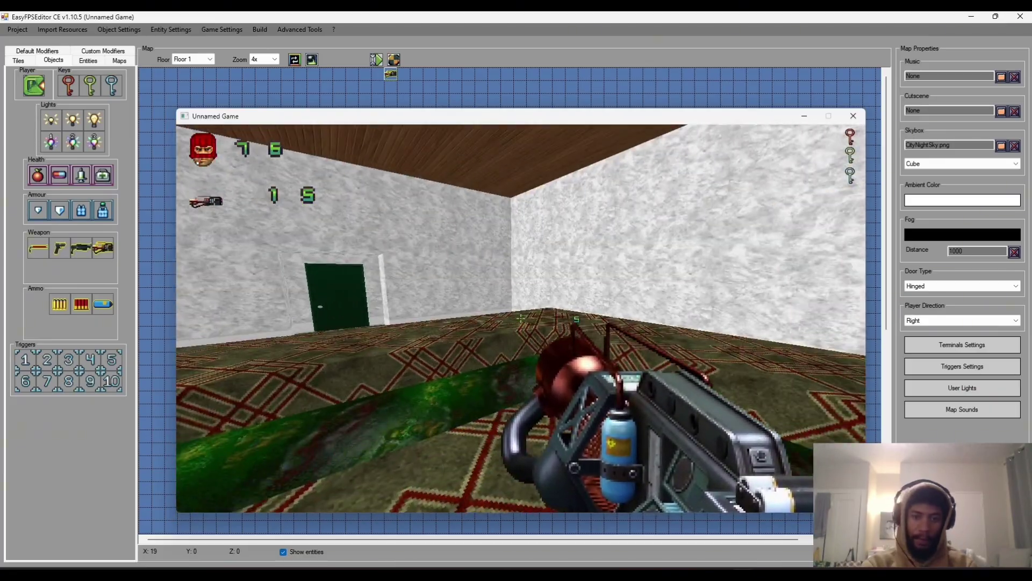
pyautogui.press('Left')
pyautogui.press('Left')
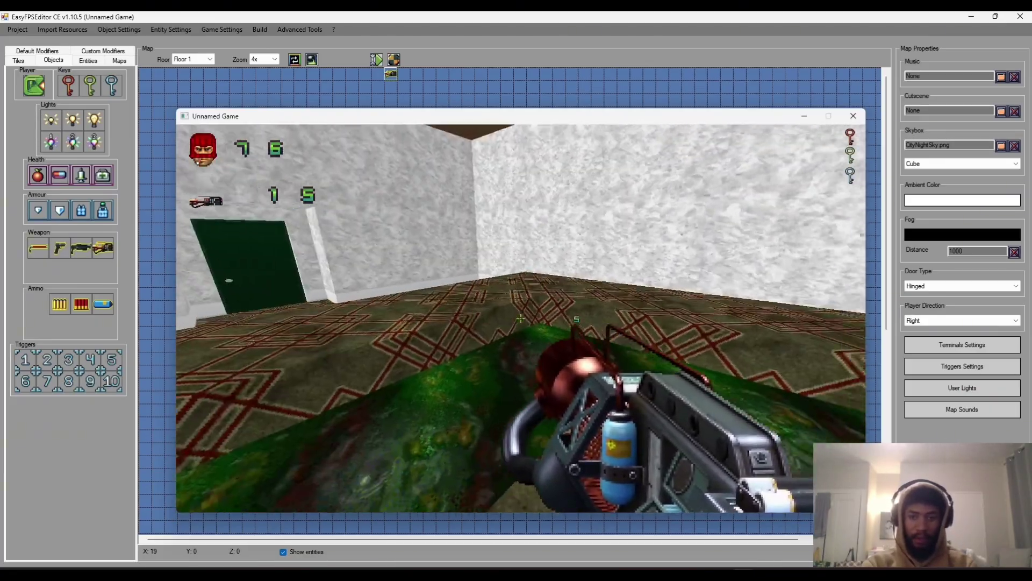
pyautogui.press('Down')
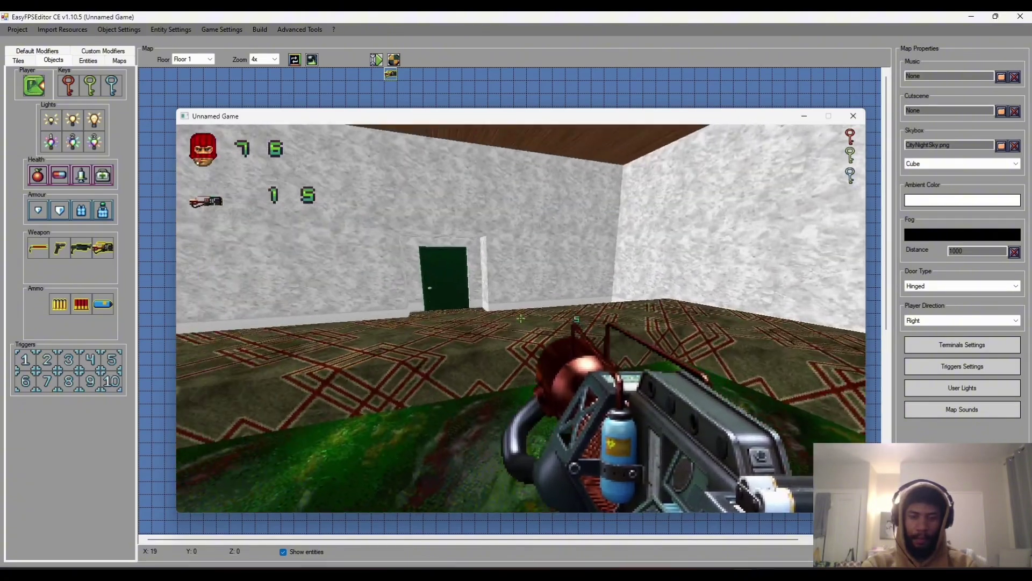
pyautogui.press('Left')
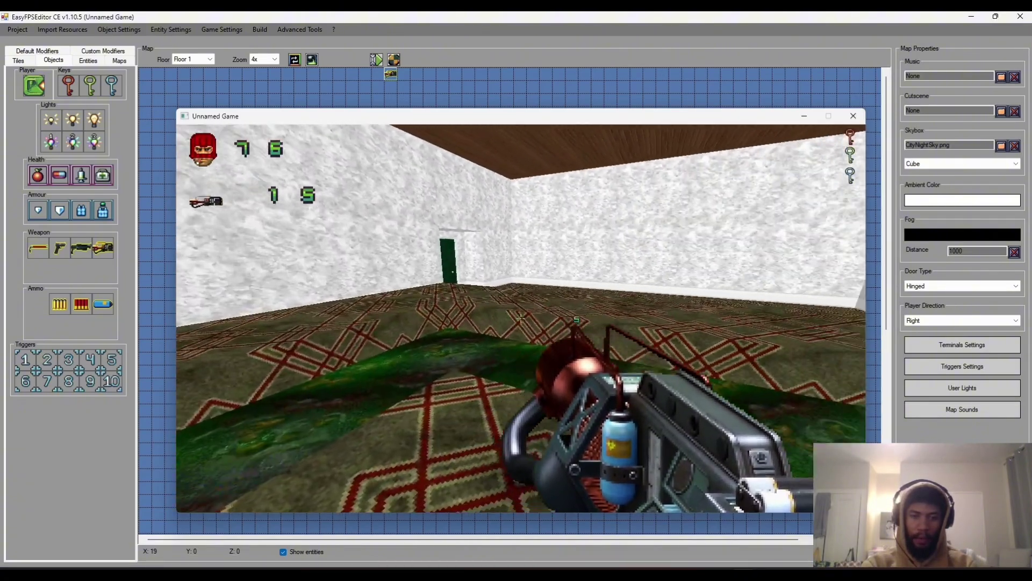
pyautogui.press('Up')
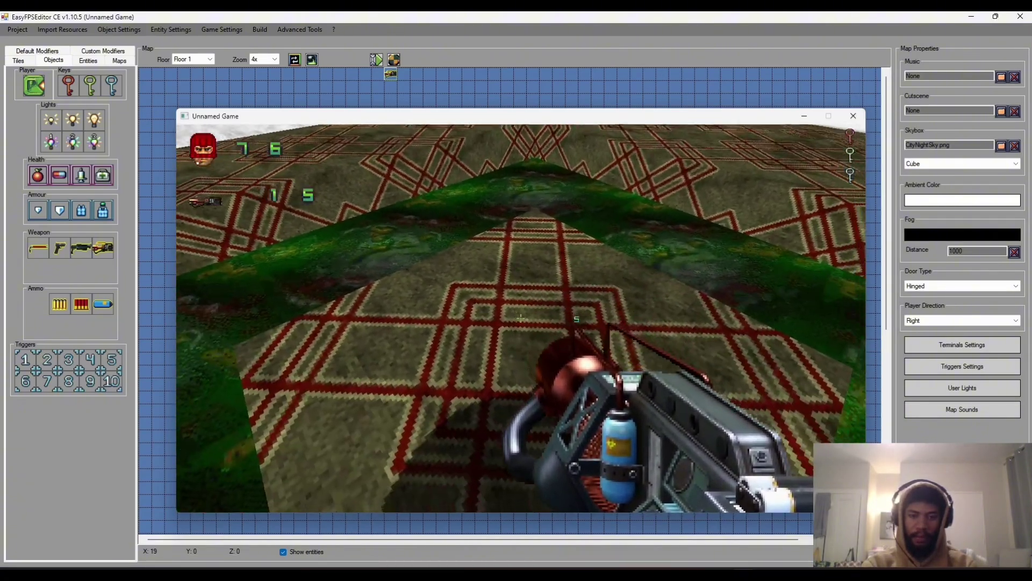
pyautogui.press('space')
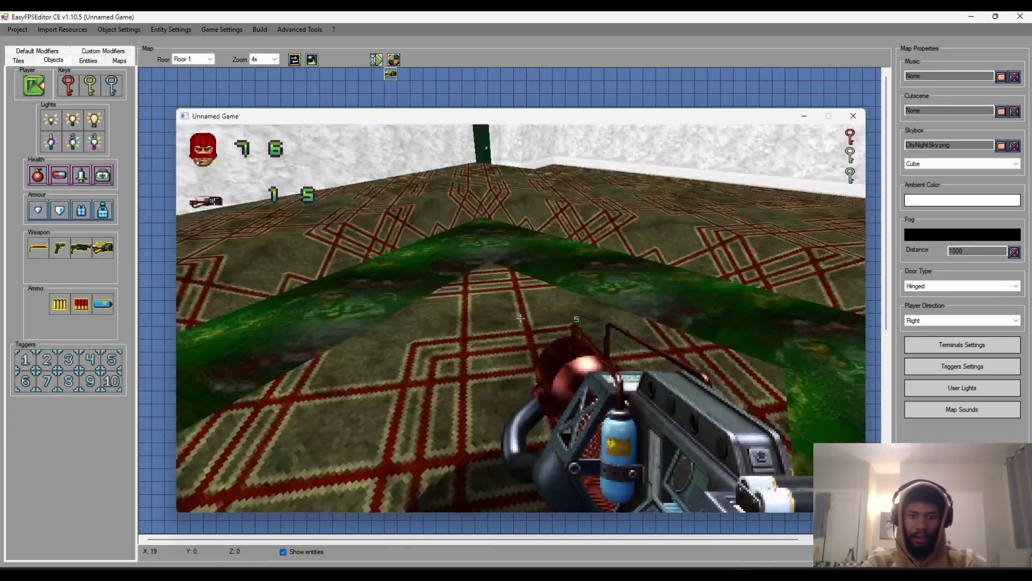
pyautogui.press('Down')
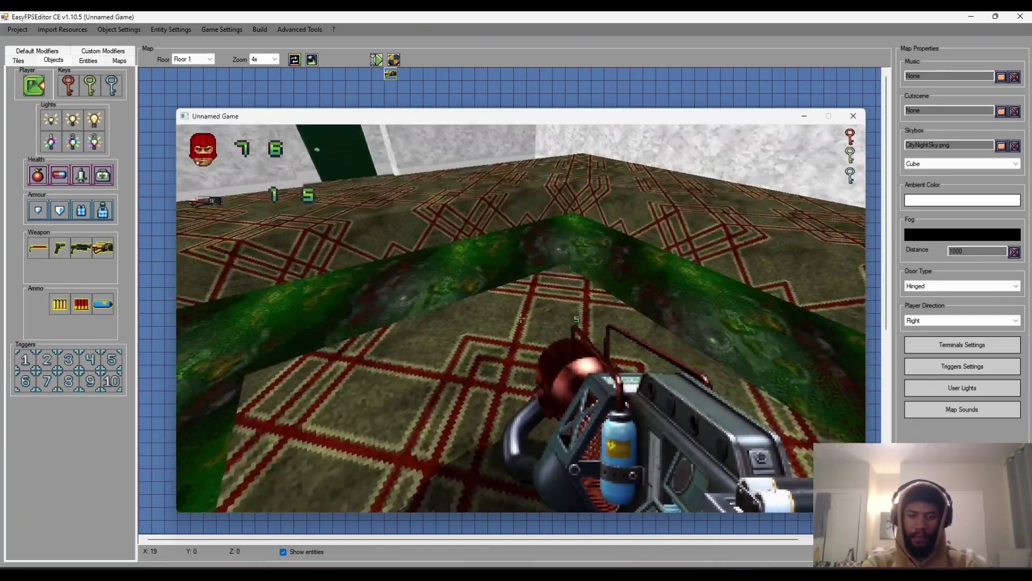
pyautogui.press('space')
pyautogui.press('space')
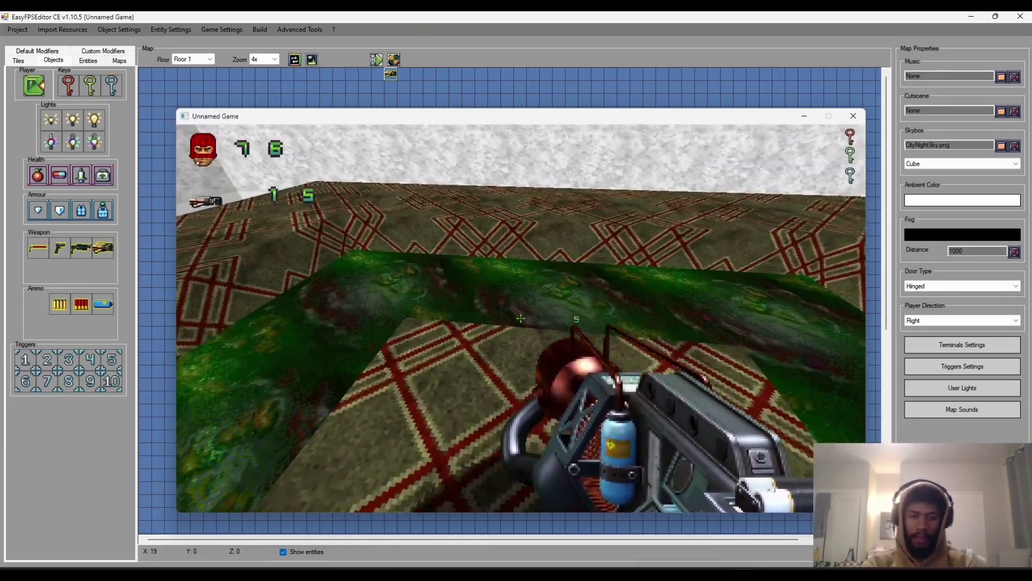
pyautogui.press('Right')
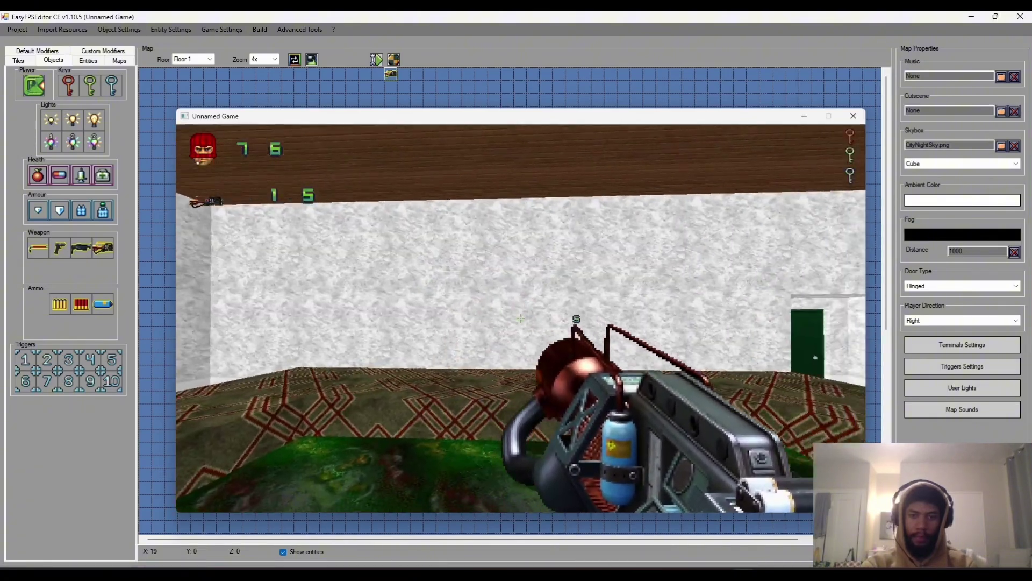
# Test-fire the Canon at the walls of the hazard-pit room from the centre block, and quit the test game
pyautogui.click(520, 318)
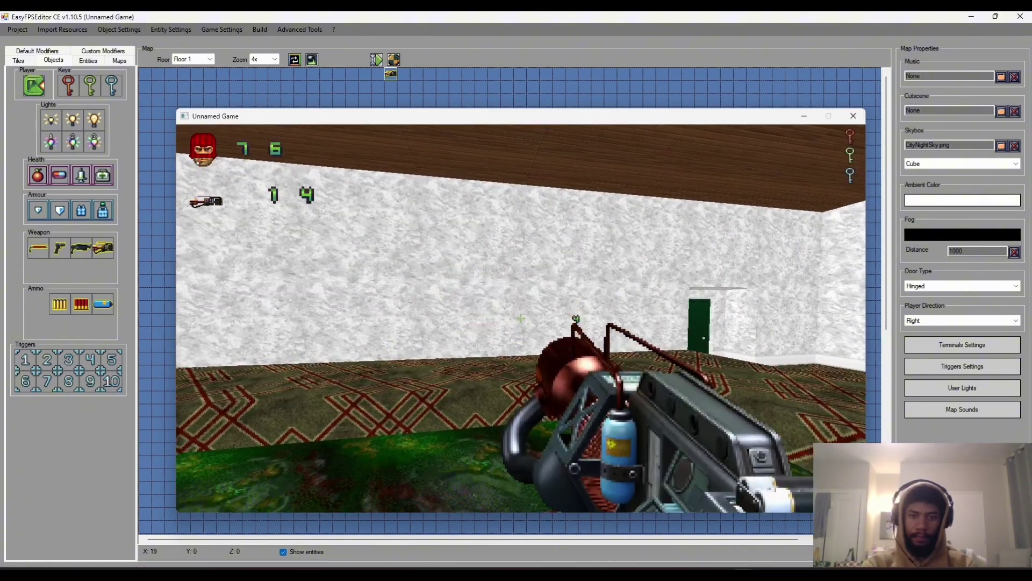
pyautogui.press('Left')
pyautogui.press('ctrl')
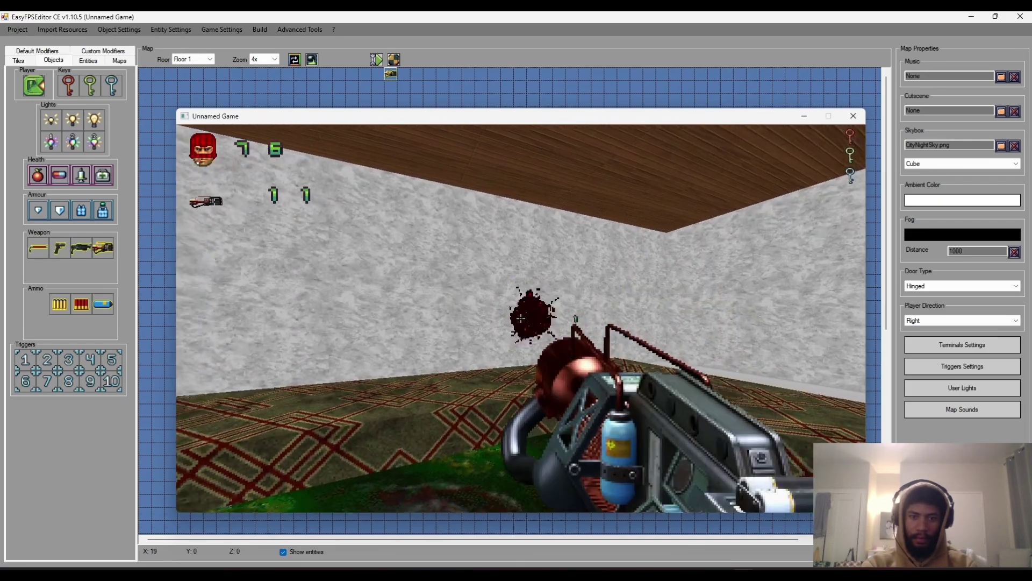
pyautogui.press('Right')
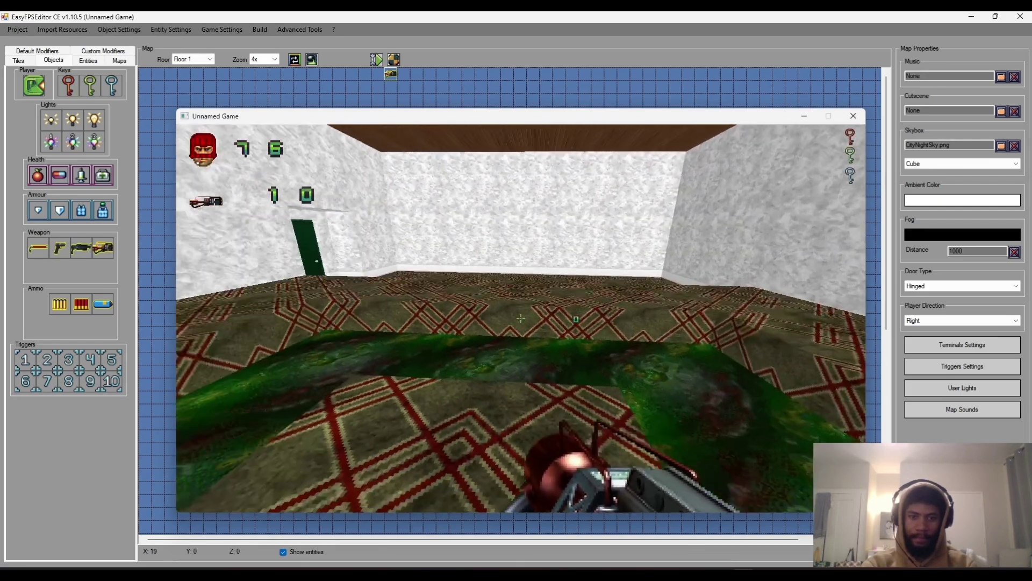
pyautogui.press('w')
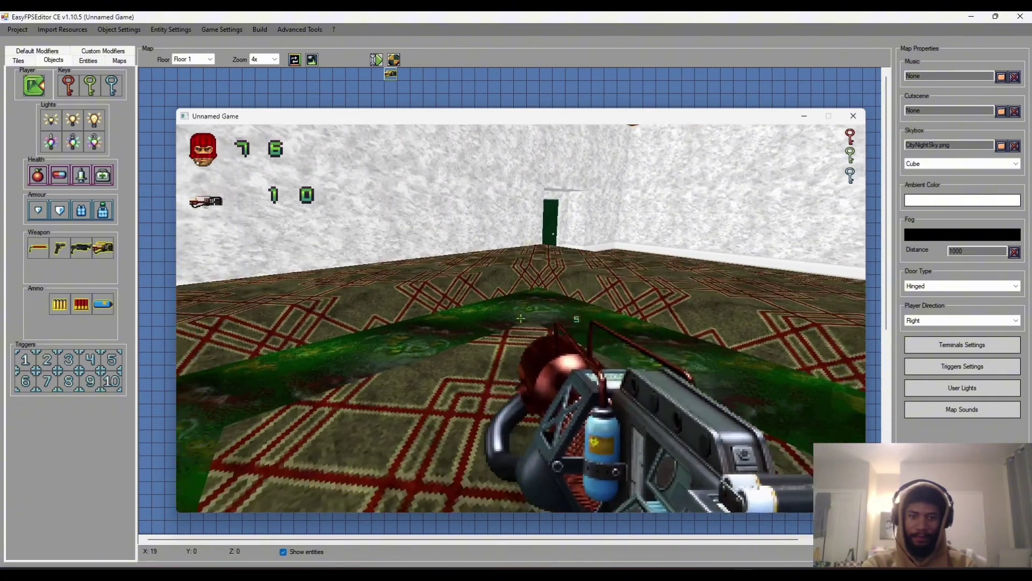
pyautogui.press('Escape')
pyautogui.click(247, 458)
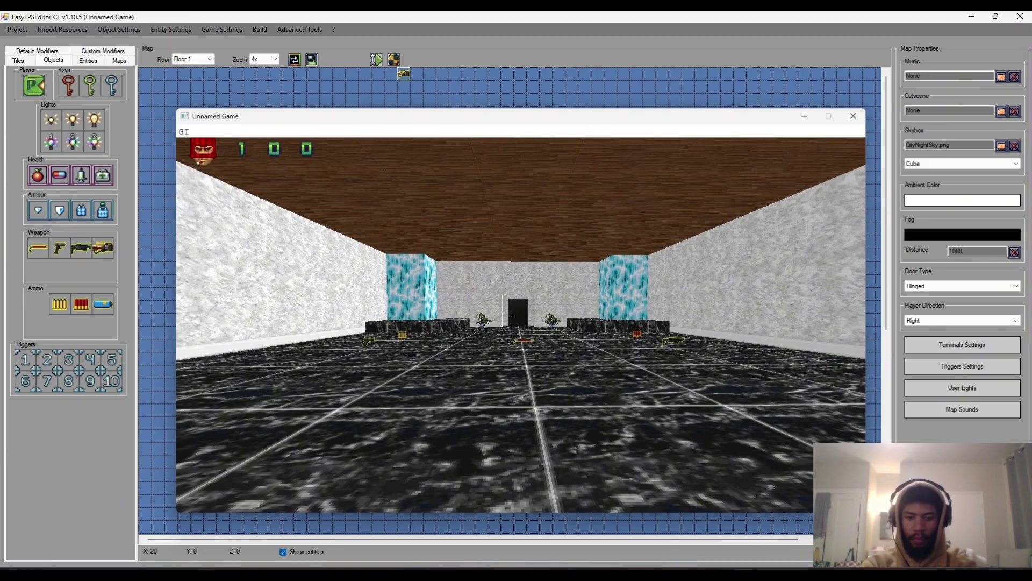
# In a fresh test game, use a cheat to get all weapons, keys and ammo, cycle through the weapons and equip the Canon
pyautogui.press('w')
pyautogui.press('2')
pyautogui.press('3')
pyautogui.press('2')
pyautogui.press('3')
pyautogui.press('4')
pyautogui.press('1')
pyautogui.press('a')
pyautogui.press('4')
pyautogui.press('w')
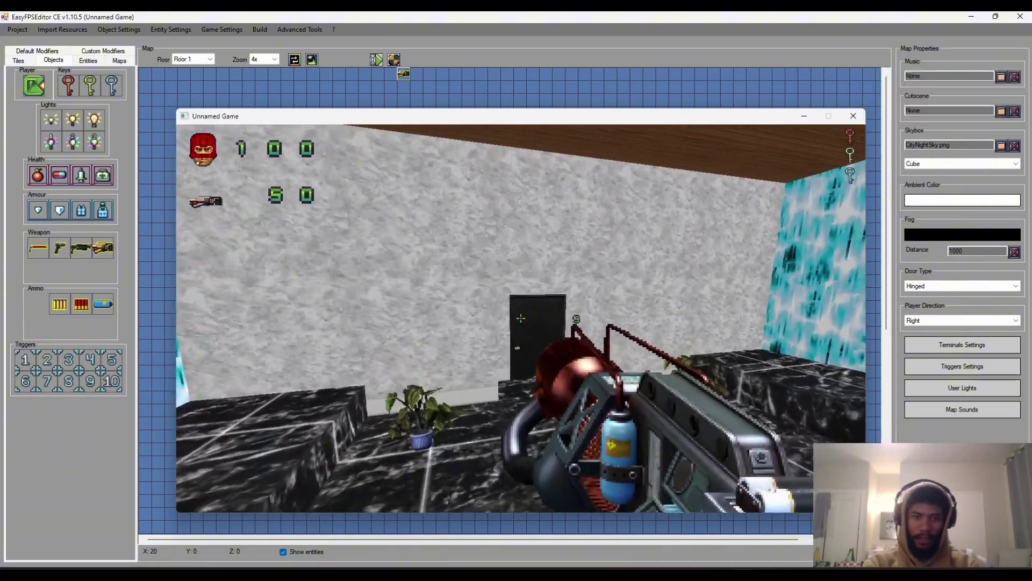
# Advance through the black door with the Canon, fire on the enemies ahead and go through the red door into the long room
pyautogui.press('w')
pyautogui.click(521, 319)
pyautogui.click(521, 318)
pyautogui.press('d')
pyautogui.click(521, 319)
pyautogui.press('w')
pyautogui.click(520, 319)
pyautogui.press('s')
pyautogui.press('e')
pyautogui.press('w')
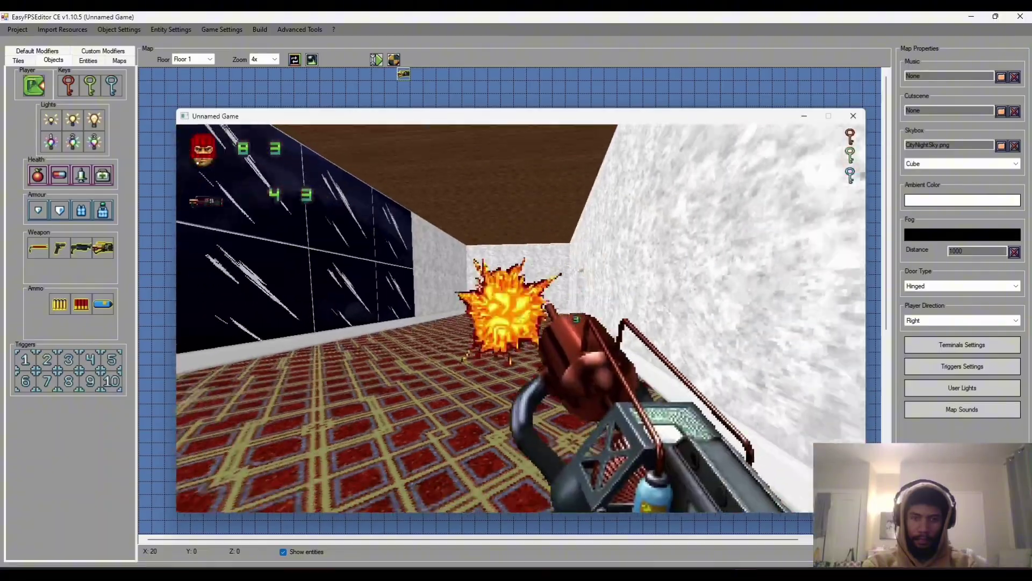
# Leave the long room by the red door and go through the blue door into the blue-carpeted room
pyautogui.press('a')
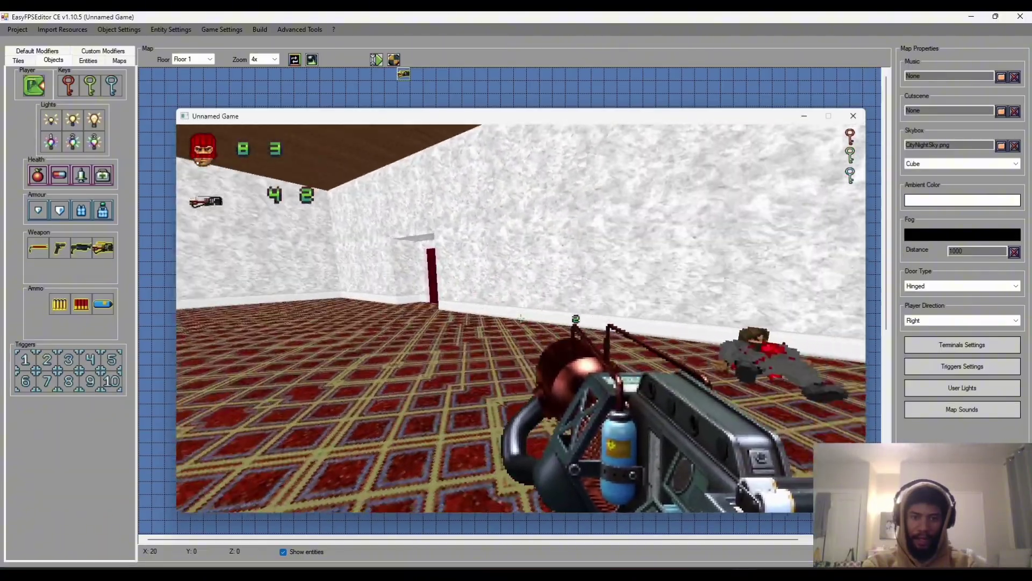
pyautogui.press('s')
pyautogui.press('d')
pyautogui.press('w')
pyautogui.press('e')
pyautogui.press('w')
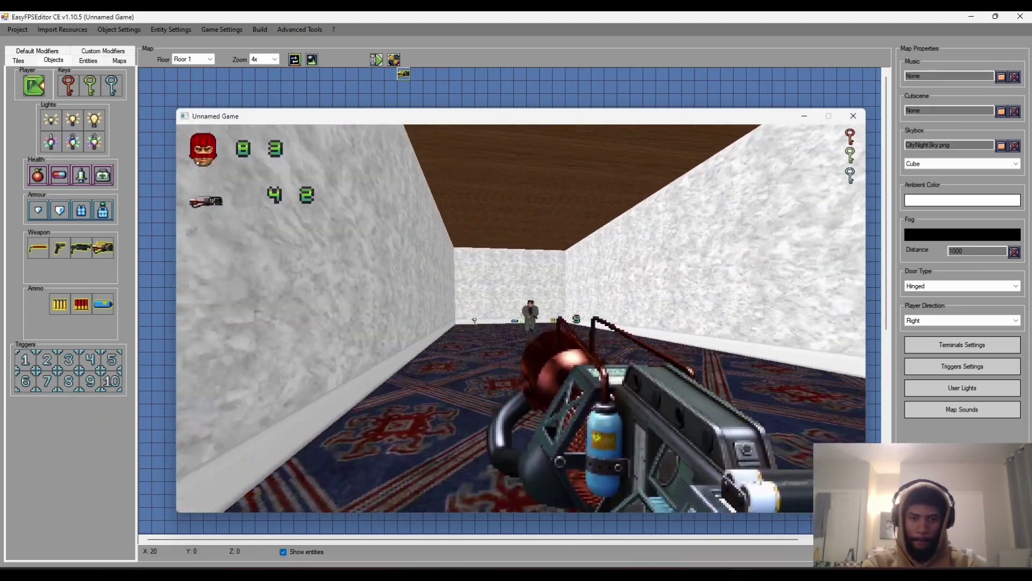
# Shoot the enemy in the blue-carpeted room with the Canon and pick up the ammo at its far end
pyautogui.click(521, 318)
pyautogui.click(521, 318)
pyautogui.press('ctrl')
pyautogui.press('w')
pyautogui.press('Left')
pyautogui.press('w')
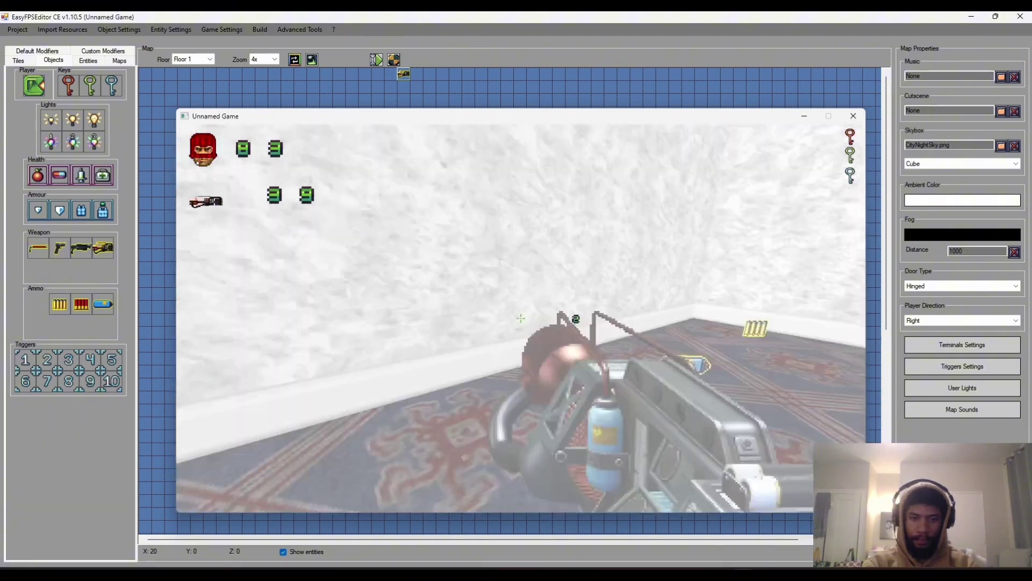
pyautogui.press('w')
# Fire the Canon at the floor at close range to test its splash damage, and quit the test game to return to the map
pyautogui.click(521, 318)
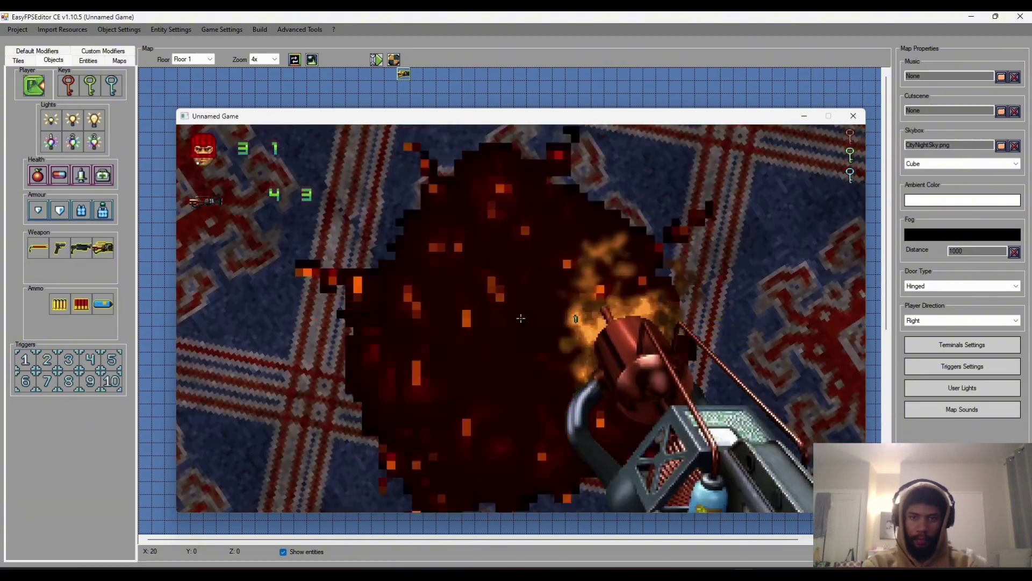
pyautogui.press('w')
pyautogui.press('Left')
pyautogui.press('w')
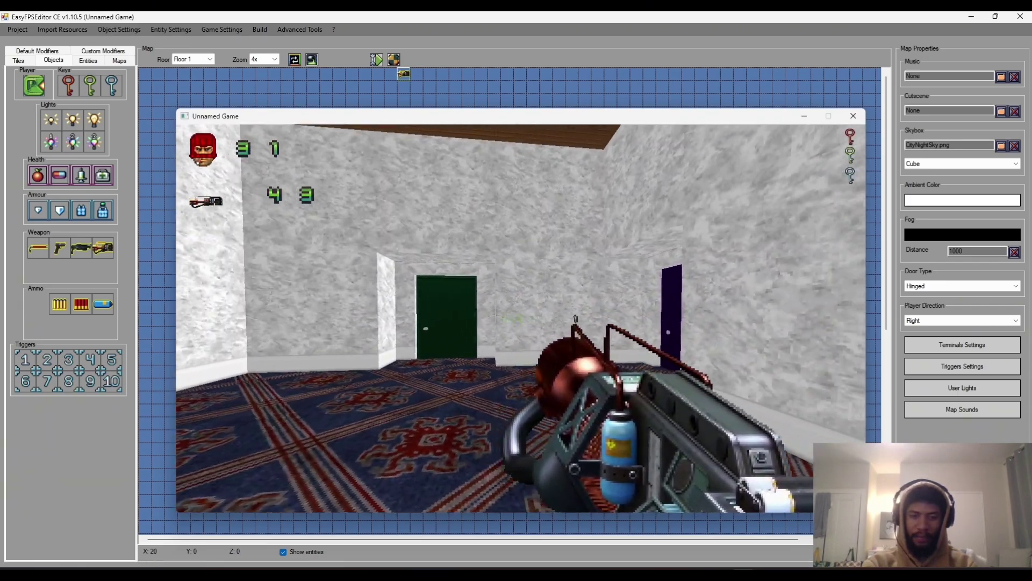
pyautogui.press('Escape')
pyautogui.click(283, 456)
pyautogui.click(559, 295)
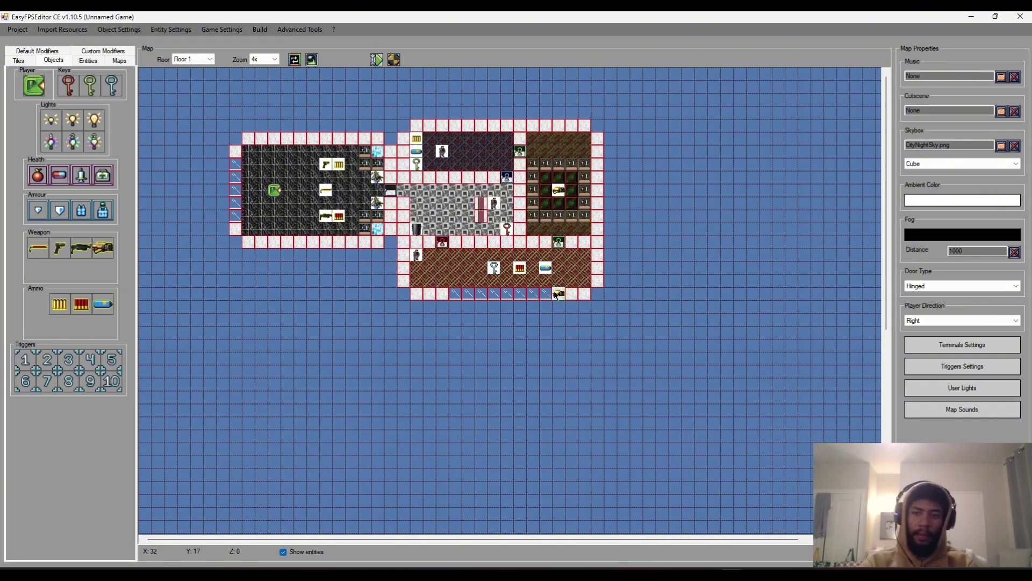